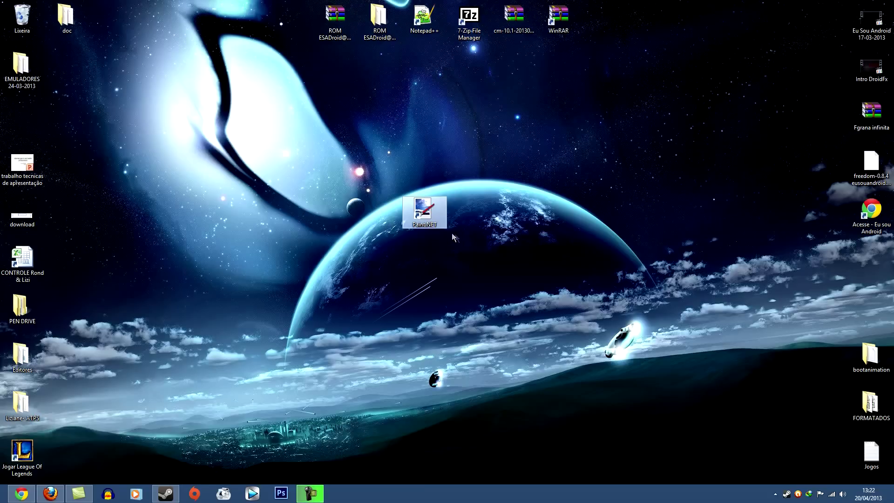
Open Paint.NET in a maximized window and create a new image 540 pixels wide and 960 pixels high
{"action": "double_click", "coordinate": [426, 224]}
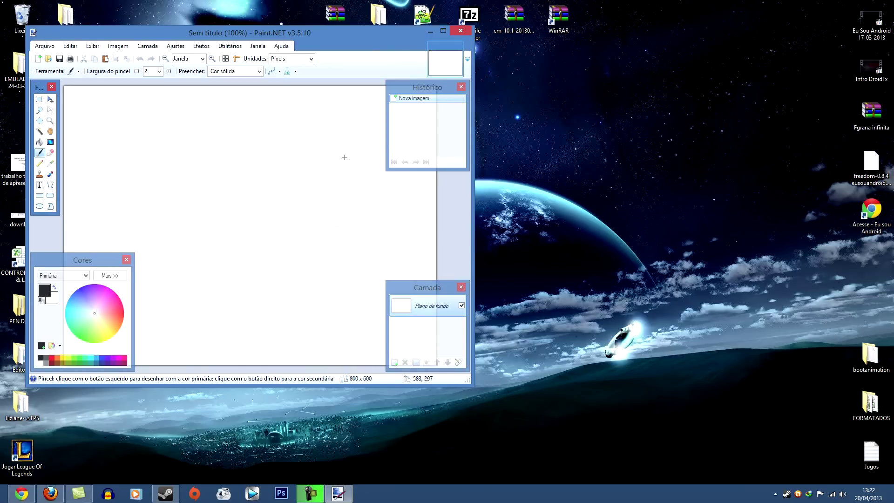
{"action": "left_click", "coordinate": [443, 32]}
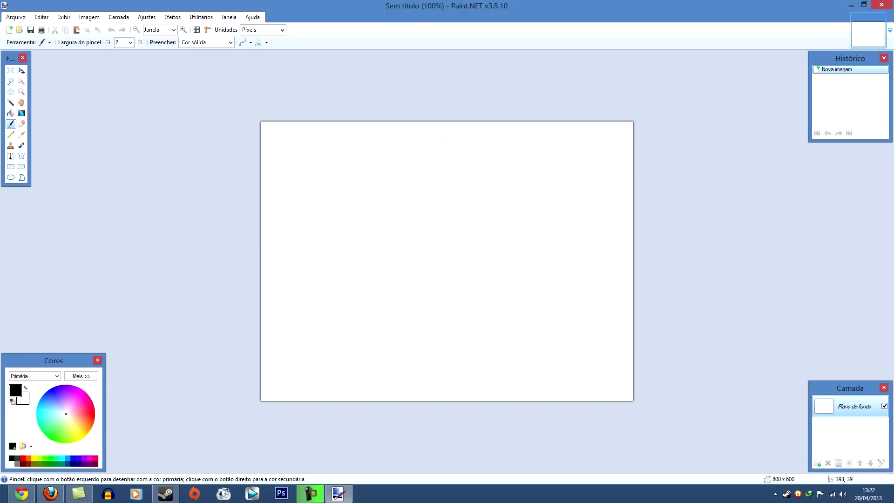
{"action": "left_click", "coordinate": [15, 17]}
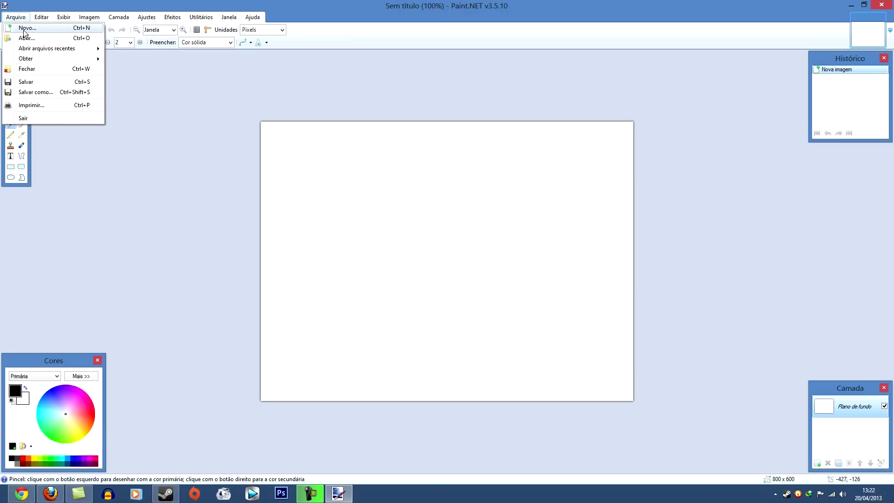
{"action": "left_click", "coordinate": [217, 141]}
{"action": "key", "text": "ctrl+n"}
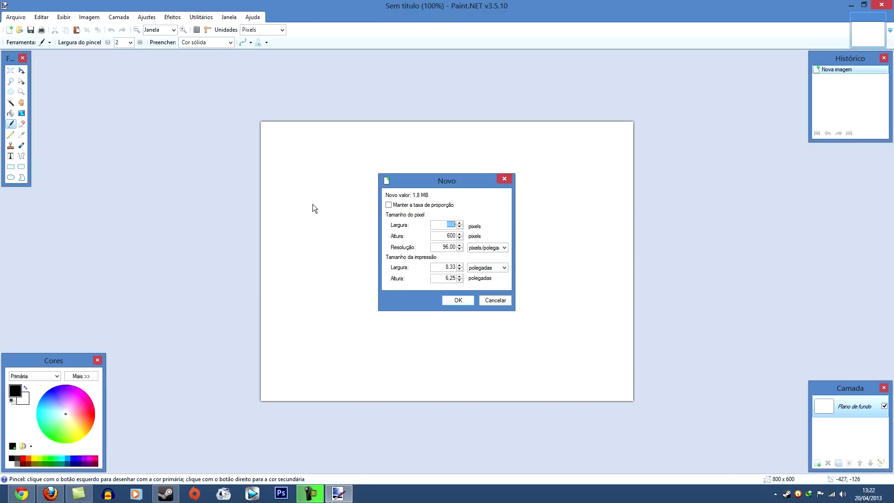
{"action": "type", "text": "540"}
{"action": "left_click_drag", "start_coordinate": [444, 237], "coordinate": [469, 242]}
{"action": "type", "text": "960"}
{"action": "key", "text": "Return"}
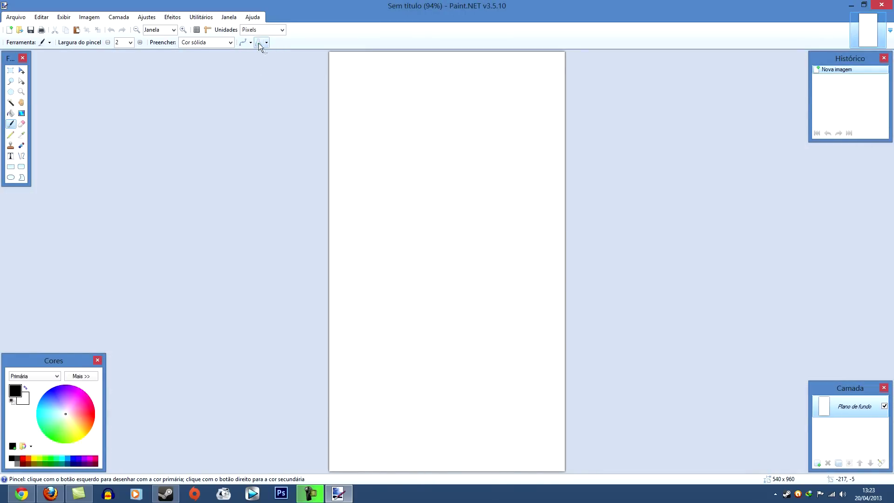
Resize the blank image to 240 pixels wide and 320 pixels high, without keeping the aspect ratio
{"action": "key", "text": "ctrl+minus"}
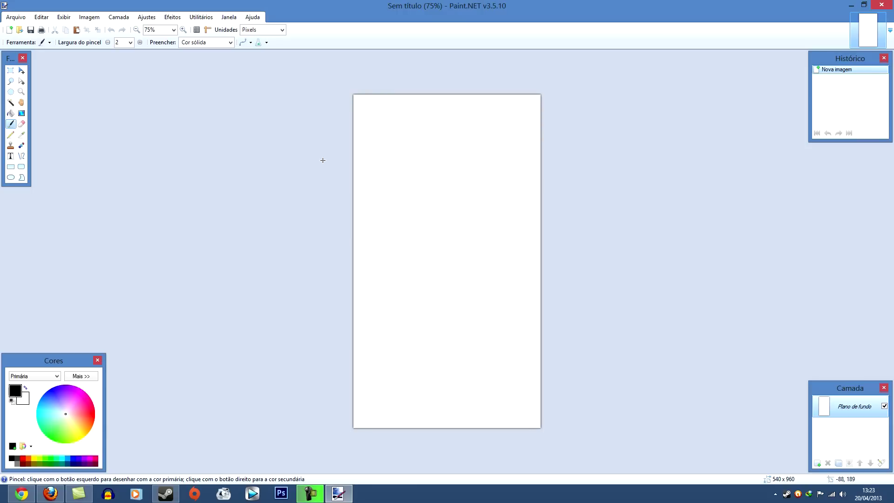
{"action": "left_click", "coordinate": [91, 17]}
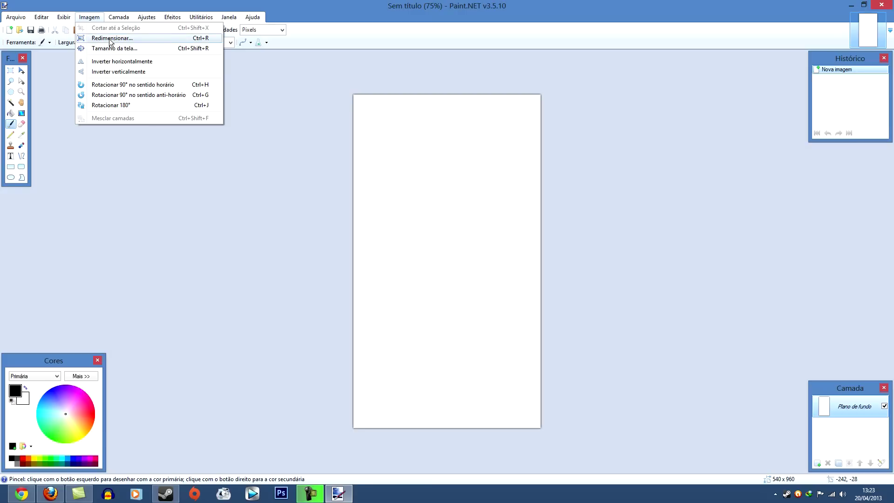
{"action": "left_click", "coordinate": [110, 38]}
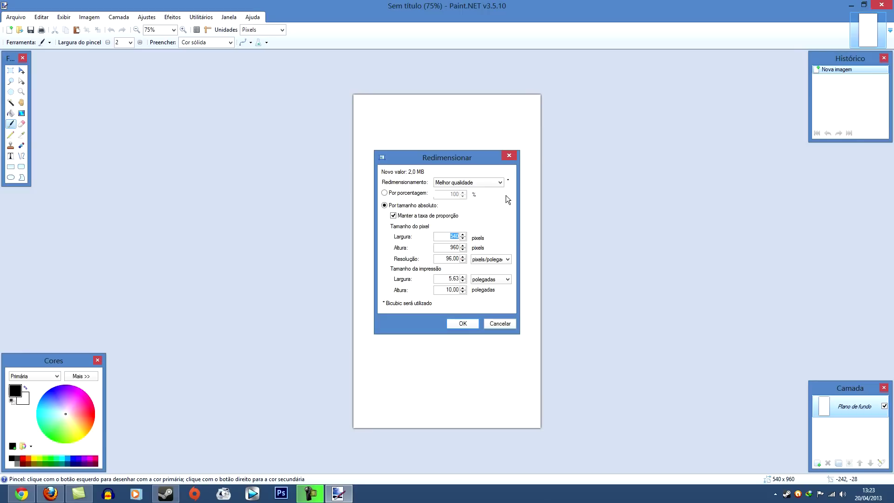
{"action": "type", "text": "240"}
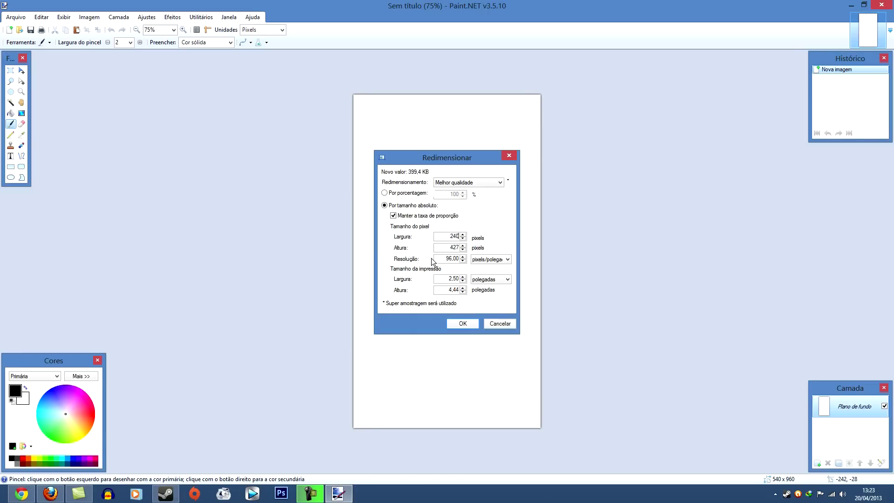
{"action": "left_click_drag", "start_coordinate": [445, 249], "coordinate": [463, 254]}
{"action": "type", "text": "320"}
{"action": "left_click", "coordinate": [393, 215]}
{"action": "left_click", "coordinate": [450, 236]}
{"action": "type", "text": "240"}
{"action": "key", "text": "Return"}
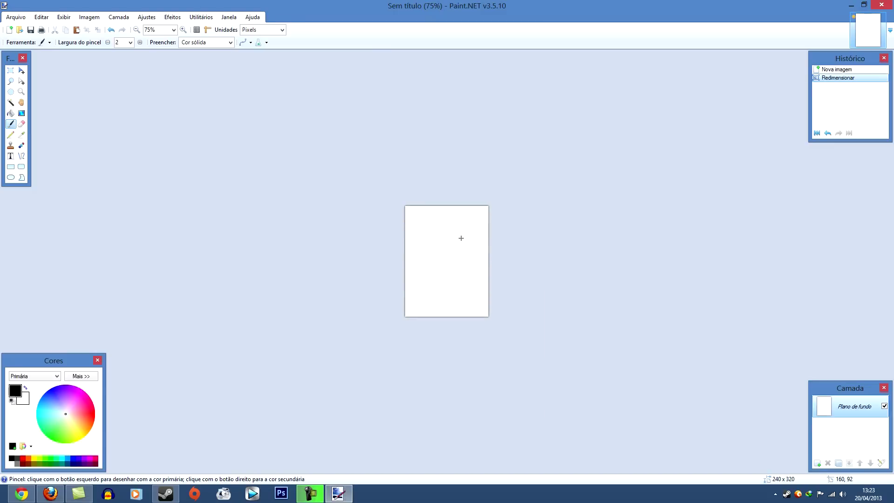
Move the floating tools window closer to the canvas
{"action": "scroll", "coordinate": [354, 224], "scroll_direction": "up", "scroll_amount": 2}
{"action": "scroll", "coordinate": [361, 225], "scroll_direction": "down", "scroll_amount": 1}
{"action": "scroll", "coordinate": [360, 226], "scroll_direction": "up", "scroll_amount": 1}
{"action": "scroll", "coordinate": [360, 225], "scroll_direction": "up", "scroll_amount": 2}
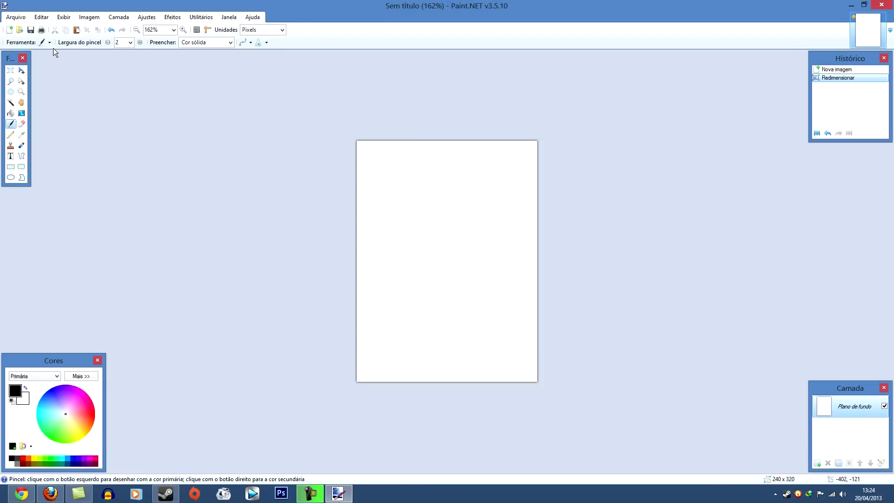
{"action": "left_click_drag", "start_coordinate": [13, 58], "coordinate": [142, 120]}
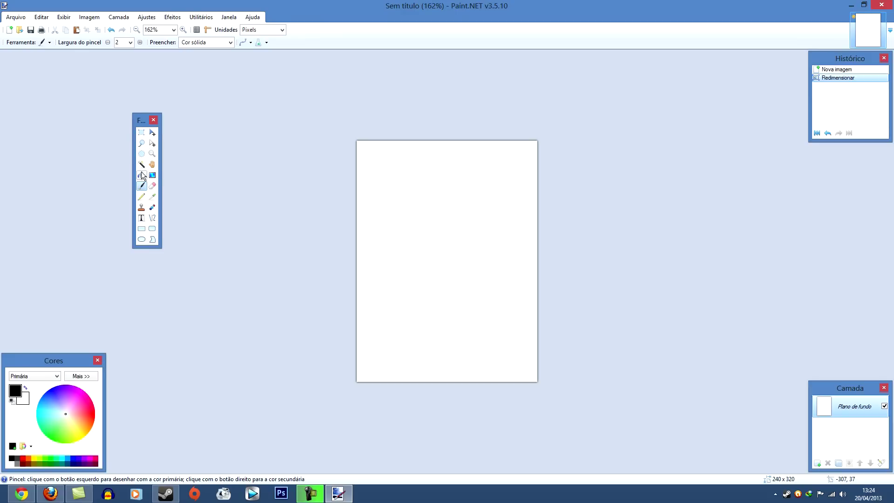
Write the text "EU SOU ANDROID" in black 12-point Arial across the upper part of the canvas
{"action": "left_click", "coordinate": [142, 219]}
{"action": "left_click", "coordinate": [394, 222]}
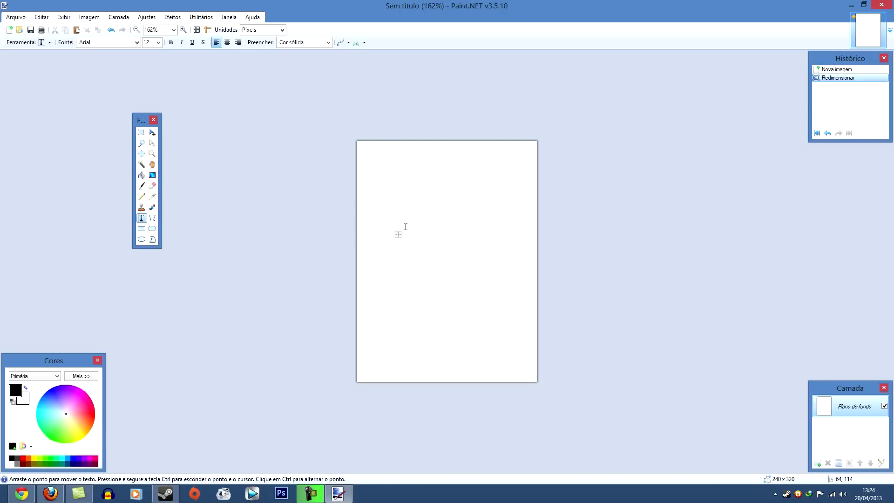
{"action": "type", "text": "rond"}
{"action": "key", "text": "BackSpace"}
{"action": "key", "text": "BackSpace"}
{"action": "key", "text": "BackSpace"}
{"action": "key", "text": "BackSpace"}
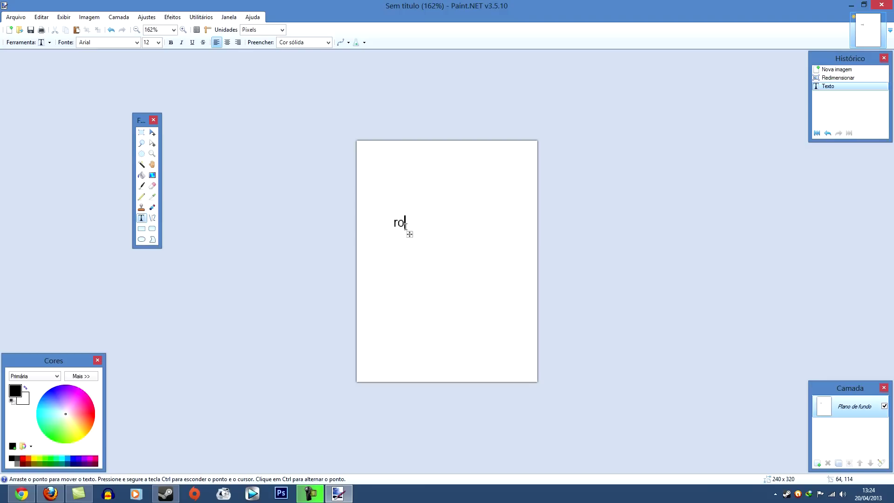
{"action": "type", "text": "EU SOU ANDROID"}
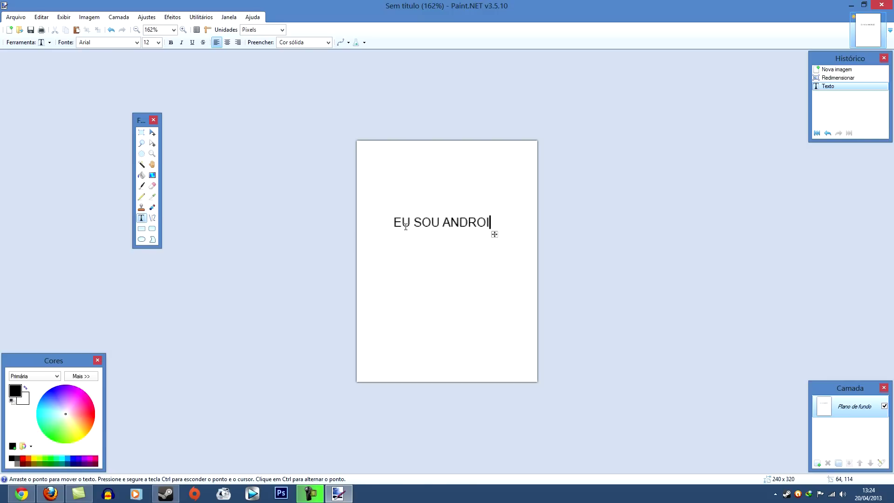
{"action": "key", "text": "Return"}
{"action": "key", "text": "BackSpace"}
Try to reposition the "EU SOU ANDROID" text with the Move Selected Pixels tool
{"action": "left_click", "coordinate": [154, 134]}
{"action": "left_click", "coordinate": [419, 233]}
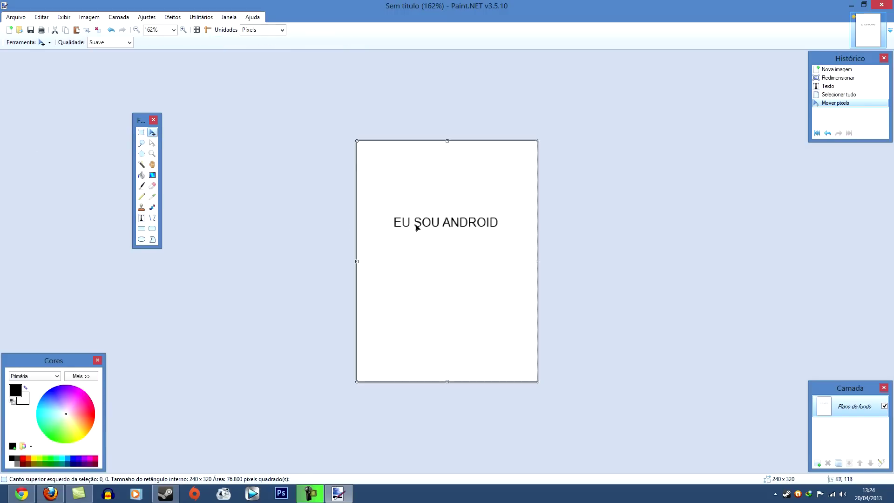
{"action": "left_click", "coordinate": [405, 230]}
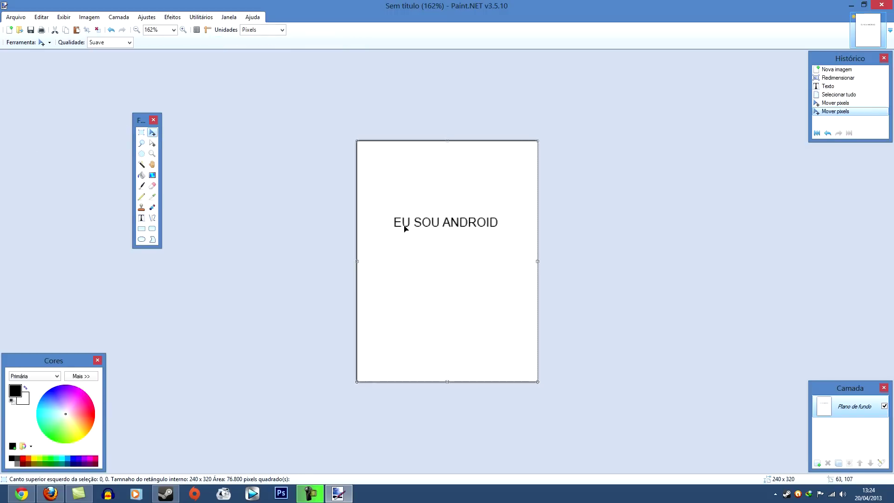
{"action": "left_click", "coordinate": [828, 86]}
{"action": "left_click", "coordinate": [446, 211]}
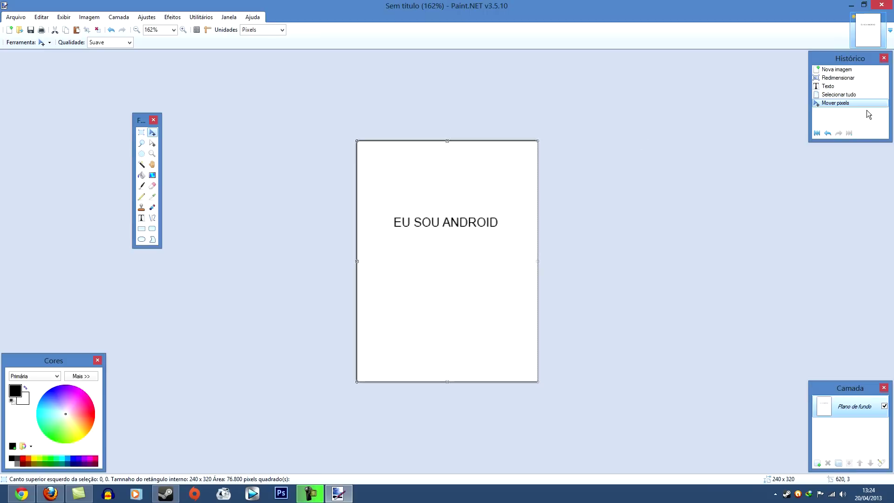
{"action": "left_click", "coordinate": [830, 88]}
{"action": "left_click", "coordinate": [449, 224]}
{"action": "mouse_move", "coordinate": [443, 236]}
{"action": "left_mouse_down"}
{"action": "mouse_move", "coordinate": [418, 221]}
{"action": "mouse_move", "coordinate": [456, 228]}
{"action": "mouse_move", "coordinate": [448, 233]}
{"action": "left_mouse_up"}
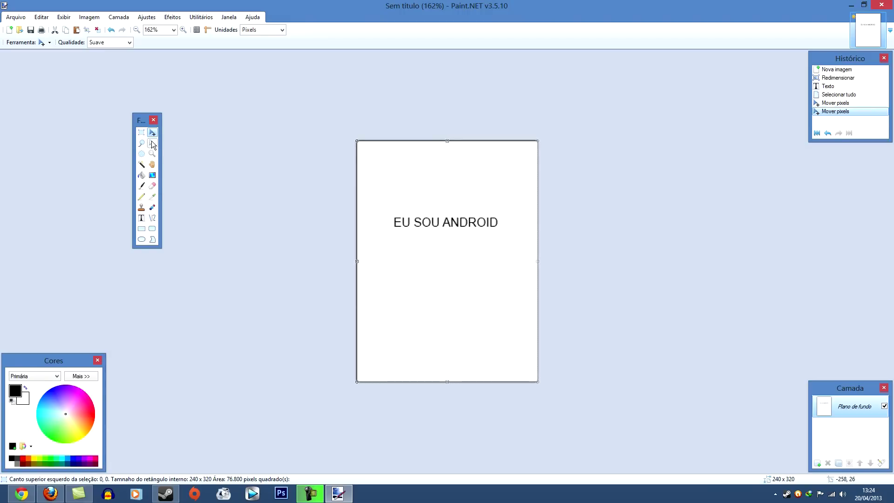
Try to edit the existing text with pale yellow as primary color, and revert the image to its state after the resize
{"action": "left_click", "coordinate": [141, 218]}
{"action": "left_click", "coordinate": [433, 222]}
{"action": "left_click", "coordinate": [502, 223]}
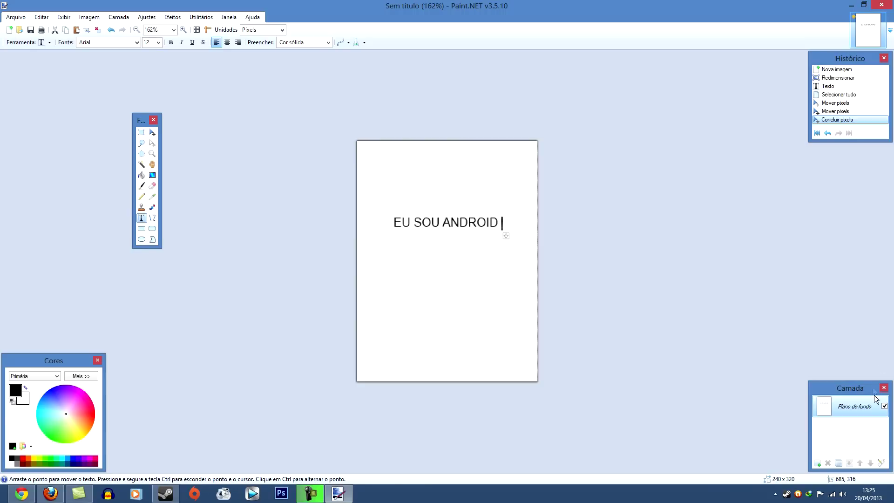
{"action": "mouse_move", "coordinate": [87, 399]}
{"action": "left_mouse_down"}
{"action": "mouse_move", "coordinate": [85, 420]}
{"action": "mouse_move", "coordinate": [68, 425]}
{"action": "left_mouse_up"}
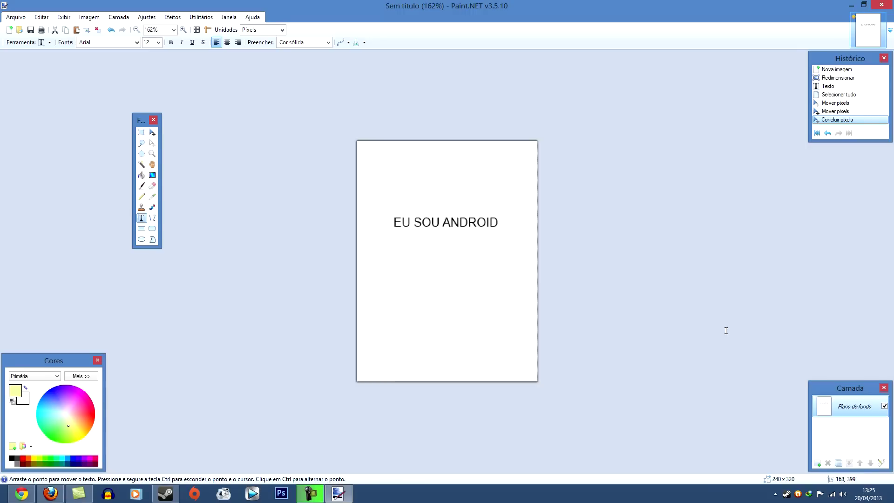
{"action": "key", "text": "ctrl+d"}
{"action": "left_click", "coordinate": [836, 75]}
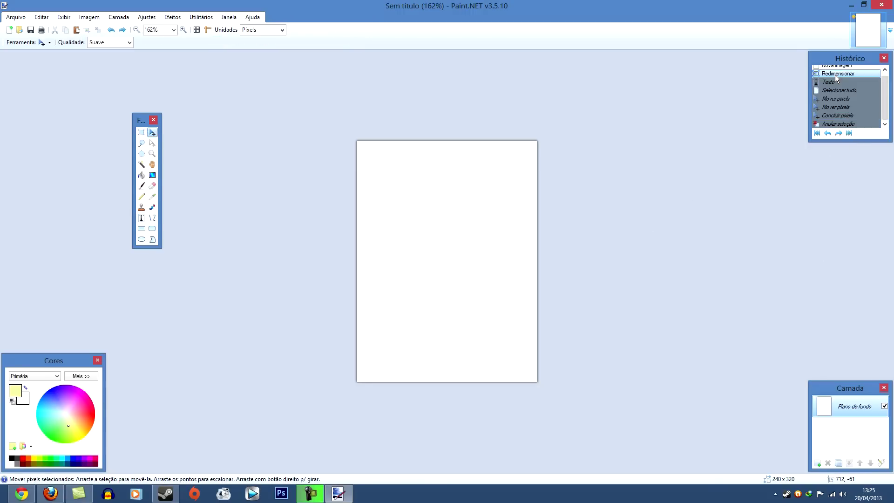
Fill the whole canvas with light blue as the background color
{"action": "left_click", "coordinate": [87, 419]}
{"action": "left_click", "coordinate": [141, 175]}
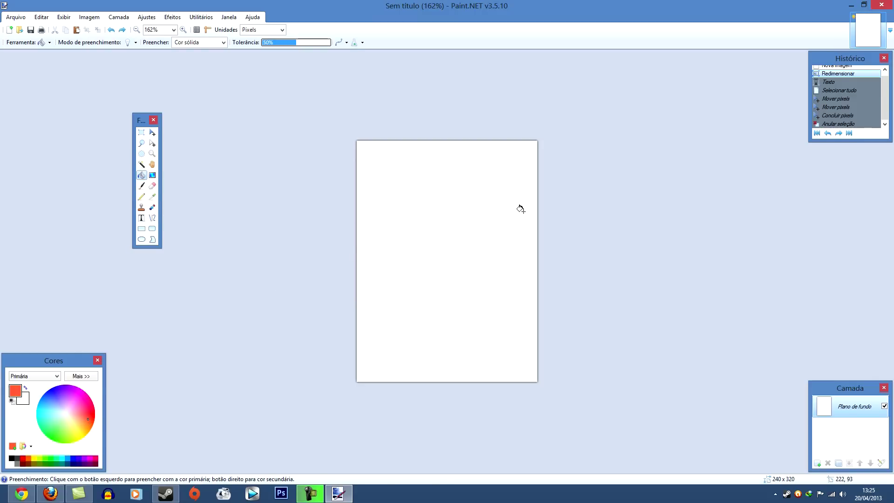
{"action": "left_click", "coordinate": [46, 406]}
{"action": "left_click", "coordinate": [401, 273]}
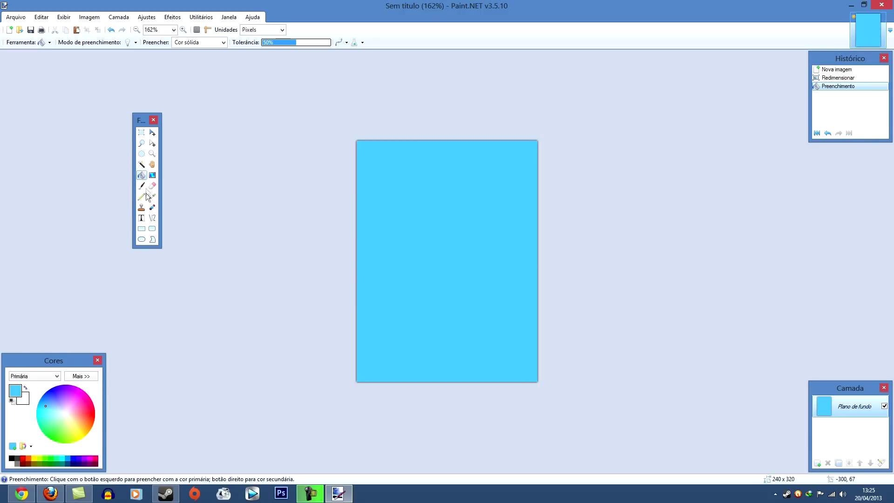
Set up new text in bright green with the Bebas Neue font
{"action": "left_click", "coordinate": [141, 217]}
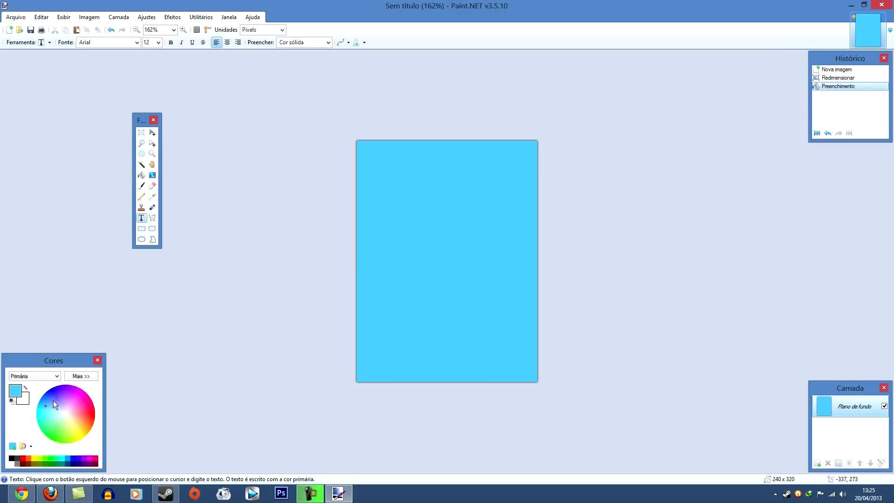
{"action": "left_click", "coordinate": [88, 415]}
{"action": "left_click", "coordinate": [55, 433]}
{"action": "left_click", "coordinate": [367, 236]}
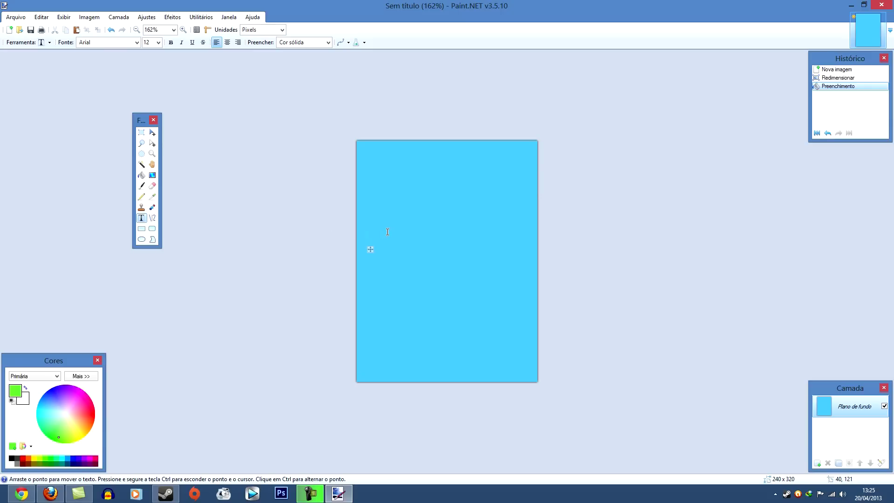
{"action": "left_click", "coordinate": [138, 42]}
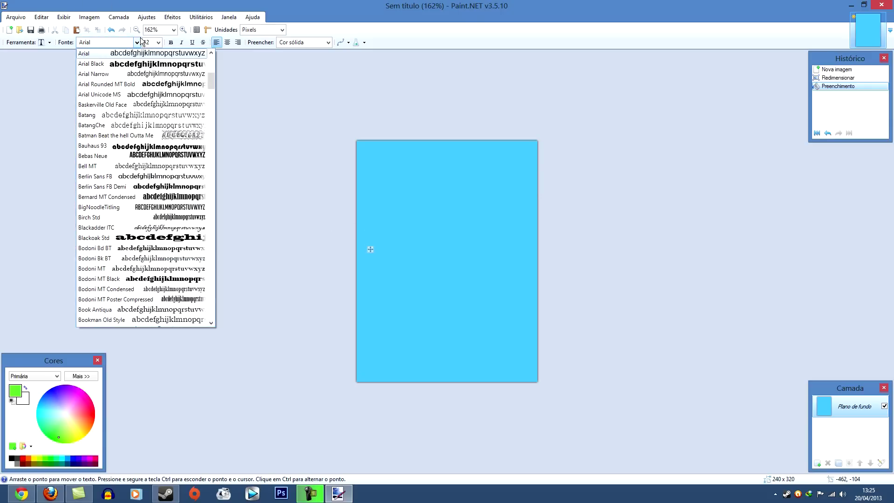
{"action": "left_click", "coordinate": [155, 152]}
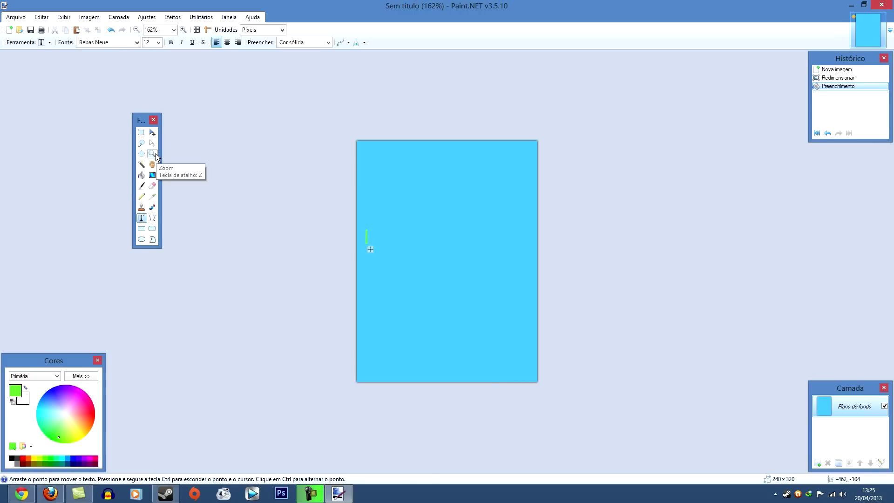
{"action": "left_click", "coordinate": [156, 153]}
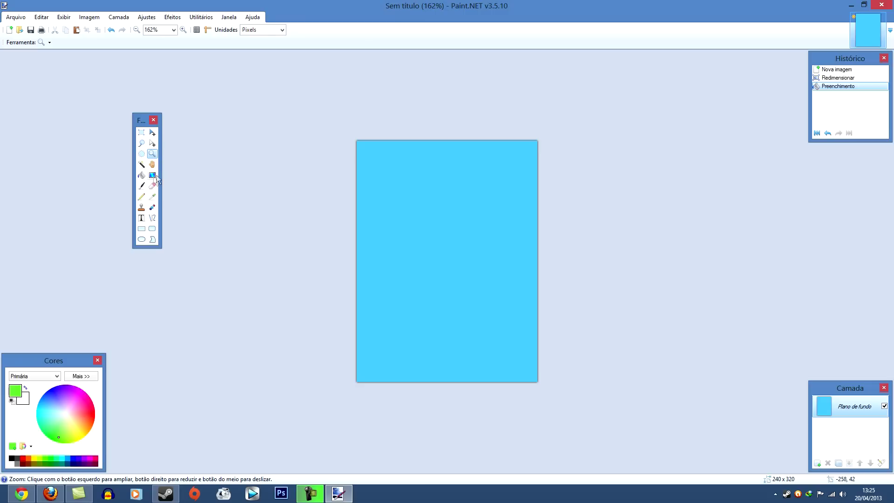
Write the text "EU SOU ANDROID" on the blue background, starting near the canvas's left edge slightly above mid-height
{"action": "left_click", "coordinate": [141, 218]}
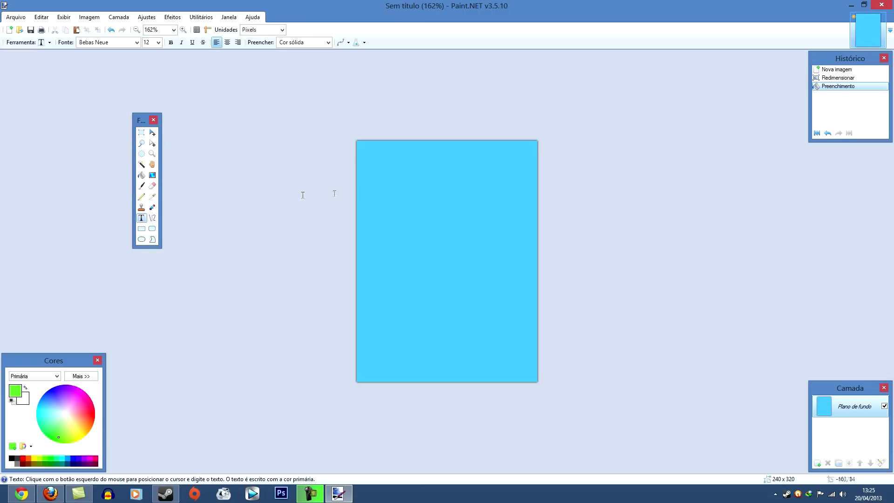
{"action": "left_click", "coordinate": [374, 201]}
{"action": "left_click_drag", "start_coordinate": [379, 216], "coordinate": [376, 247]}
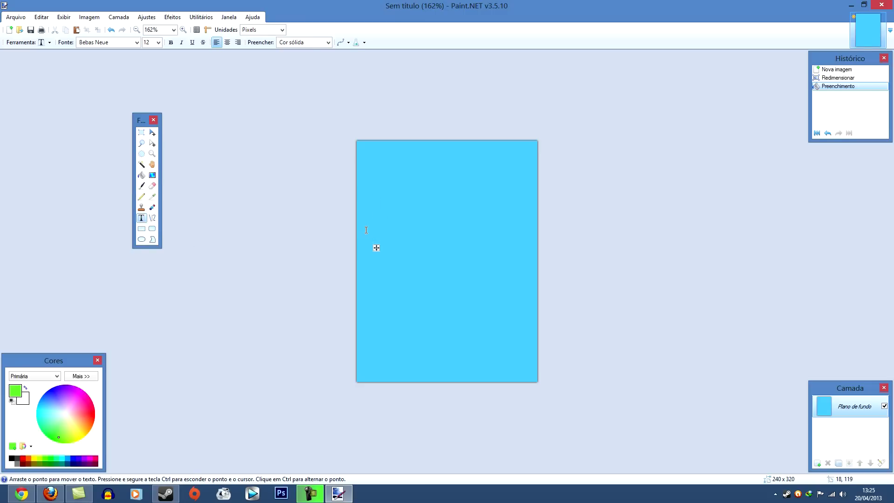
{"action": "type", "text": "EU"}
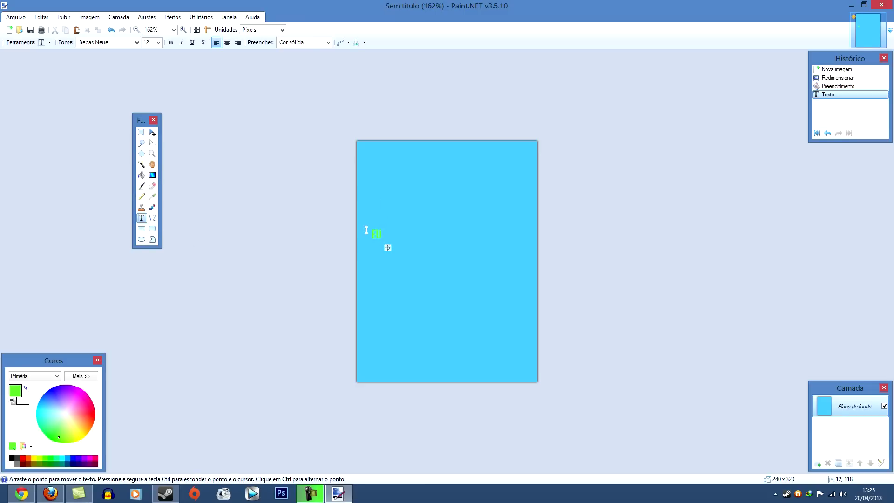
{"action": "type", "text": " SOU ANDRÉ"}
{"action": "type", "text": "ID"}
Change the green text's font to Broadway and its size to 20
{"action": "left_click", "coordinate": [137, 43]}
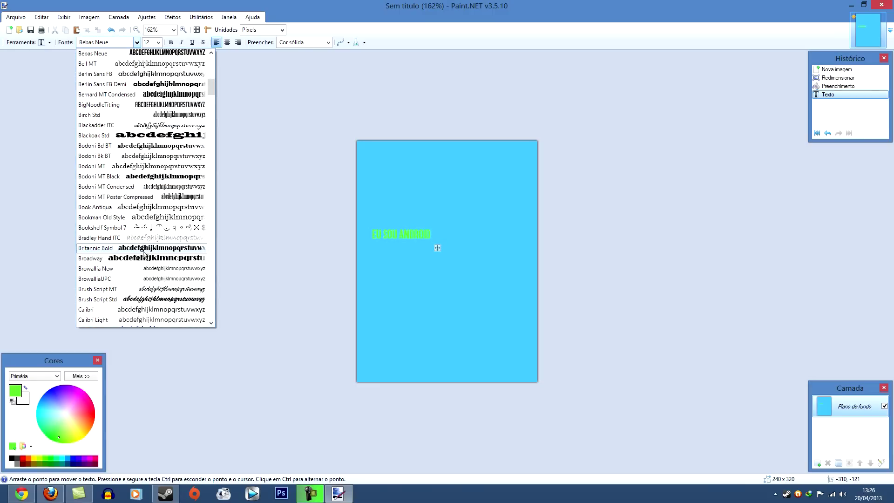
{"action": "left_click", "coordinate": [143, 257]}
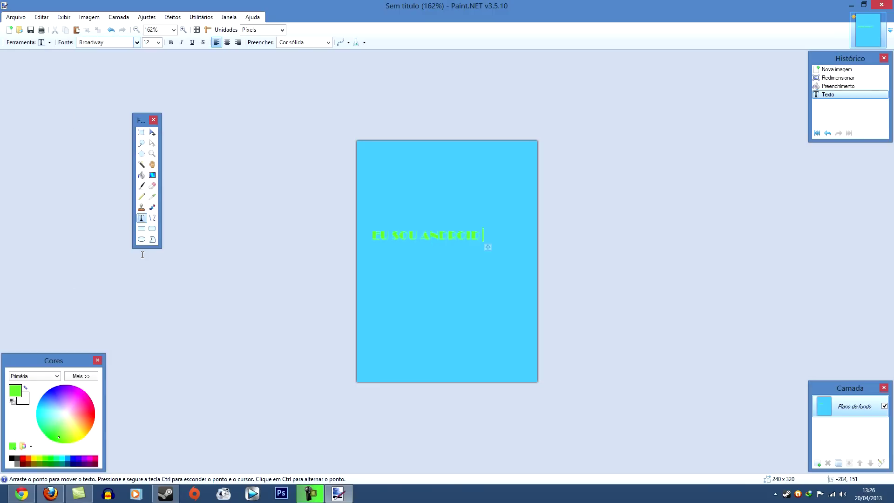
{"action": "left_click", "coordinate": [159, 43]}
{"action": "left_click", "coordinate": [147, 108]}
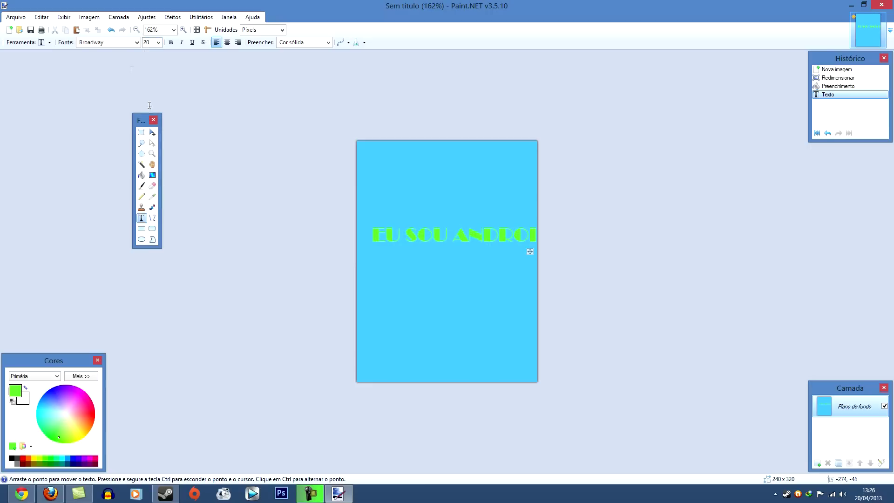
Move the "EU SOU ANDROID" text left so the whole phrase fits across the canvas width
{"action": "left_click_drag", "start_coordinate": [530, 252], "coordinate": [516, 252]}
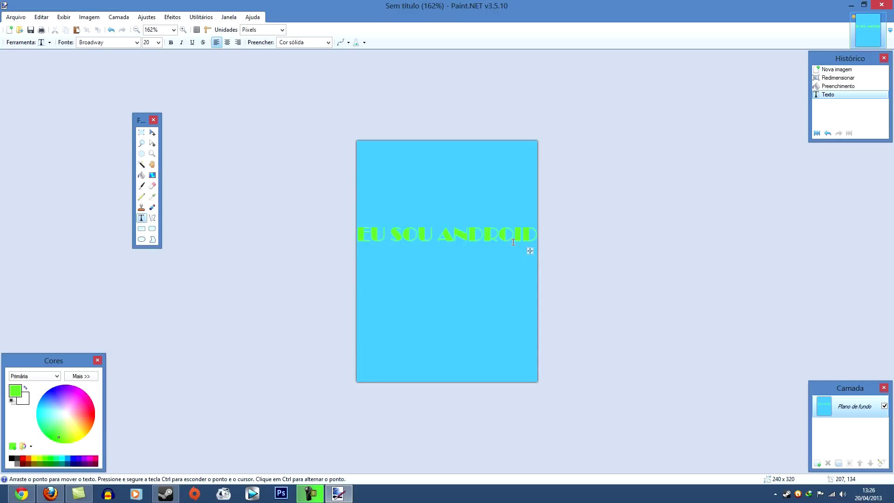
{"action": "left_click", "coordinate": [13, 18]}
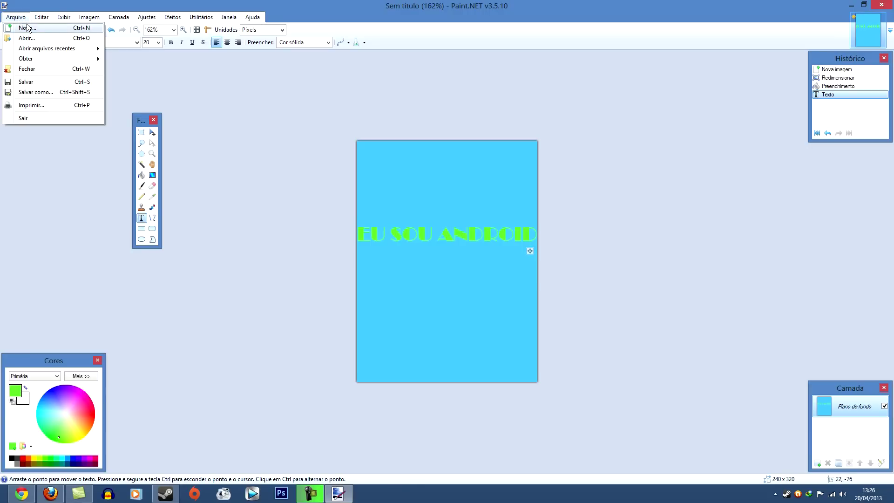
{"action": "mouse_move", "coordinate": [41, 18]}
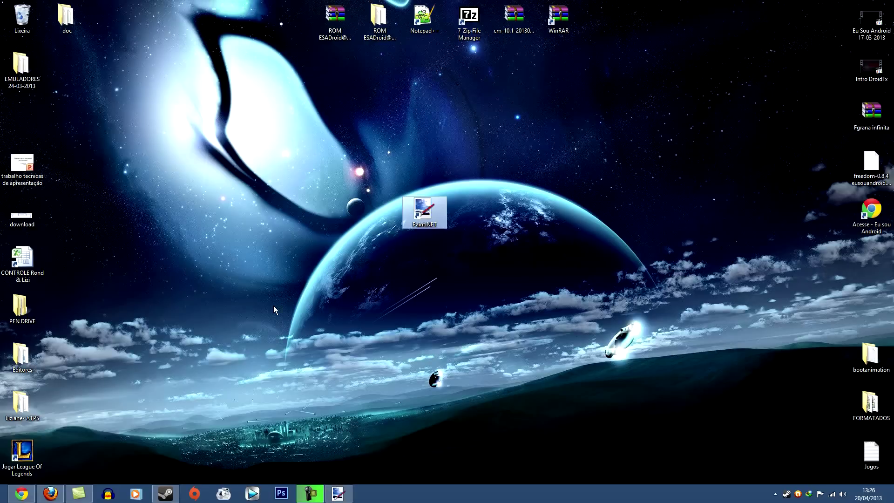
Switch to the Windows desktop and create a new folder there named part0
{"action": "right_click", "coordinate": [296, 264]}
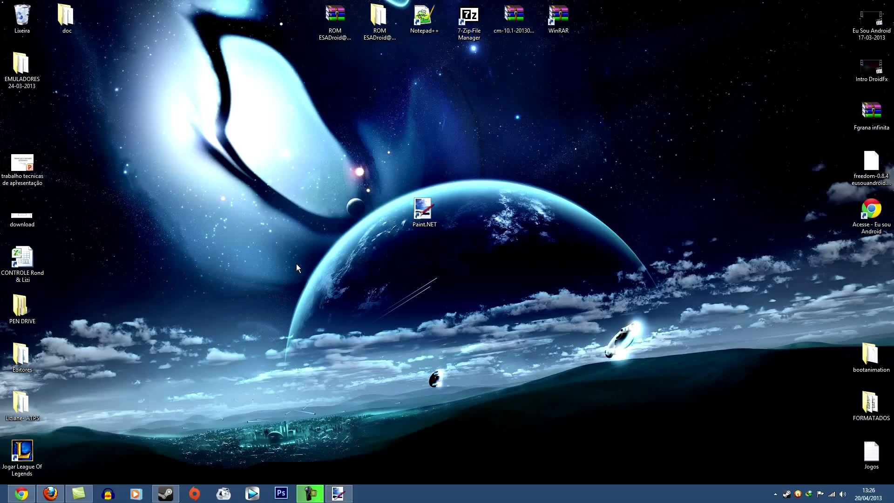
{"action": "mouse_move", "coordinate": [331, 371]}
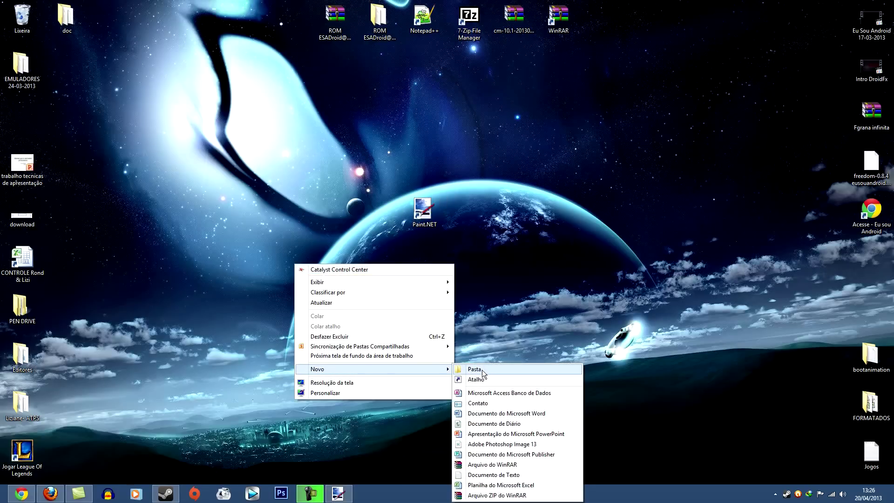
{"action": "left_click", "coordinate": [466, 369]}
{"action": "type", "text": "PART"}
{"action": "key", "text": "Return"}
{"action": "key", "text": "BackSpace"}
{"action": "key", "text": "BackSpace"}
{"action": "key", "text": "BackSpace"}
{"action": "key", "text": "BackSpace"}
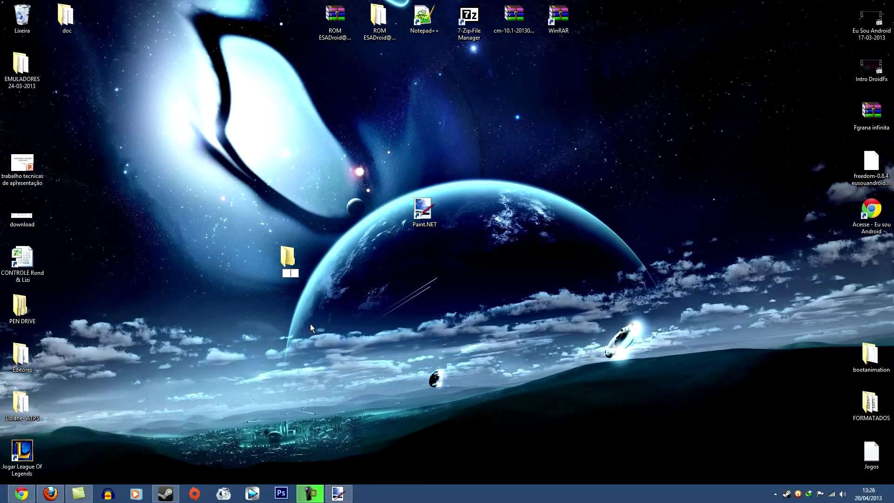
{"action": "type", "text": "part0"}
{"action": "key", "text": "Return"}
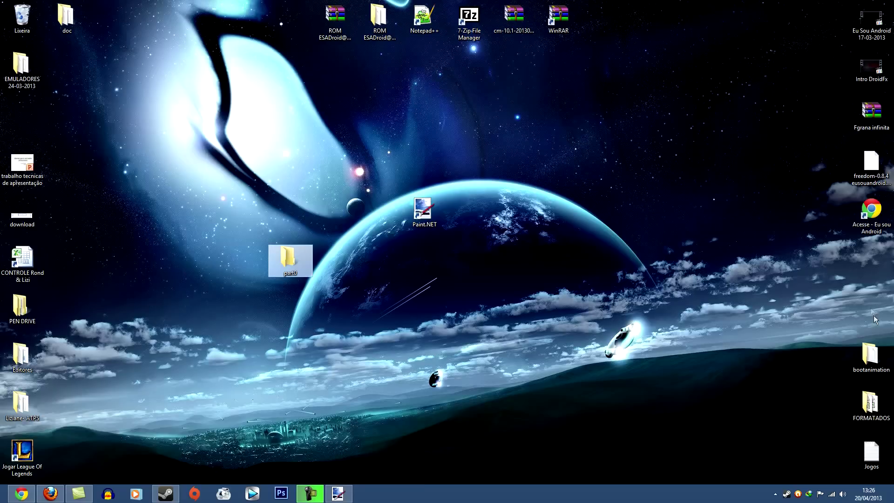
Check the folder names inside the desktop's bootanimation folder, close it, and create a second desktop folder named part1
{"action": "double_click", "coordinate": [869, 355]}
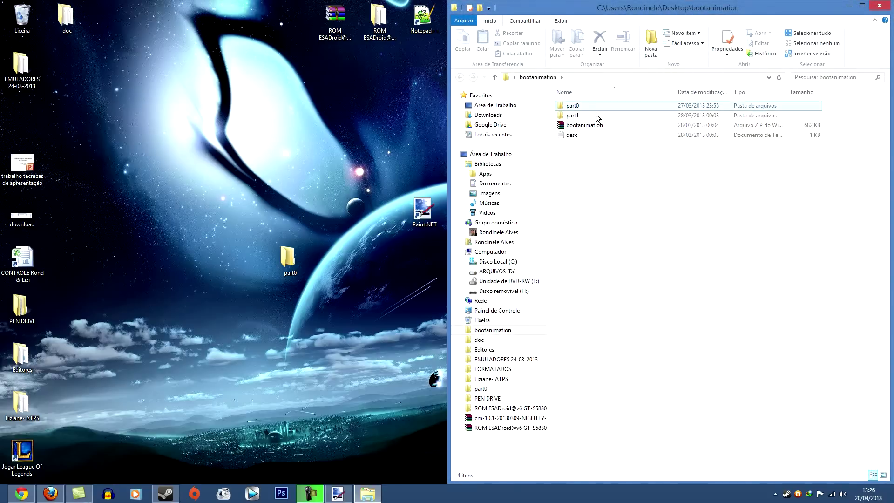
{"action": "left_click", "coordinate": [879, 4]}
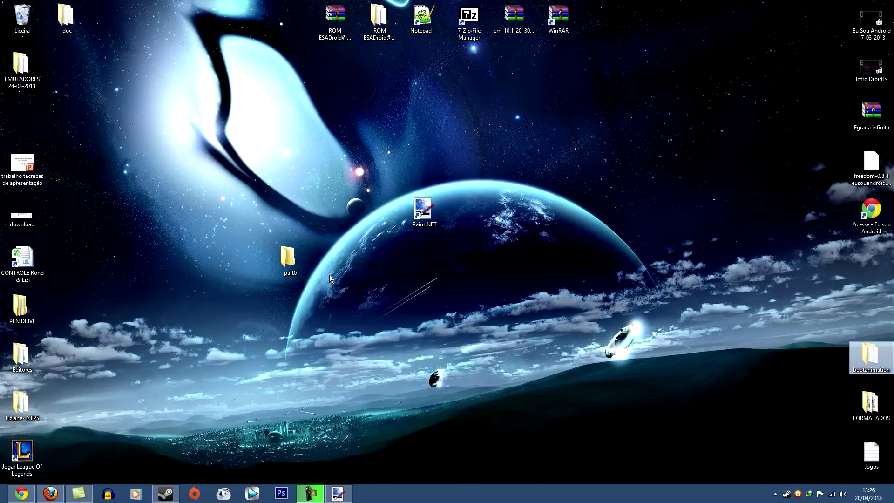
{"action": "right_click", "coordinate": [357, 280]}
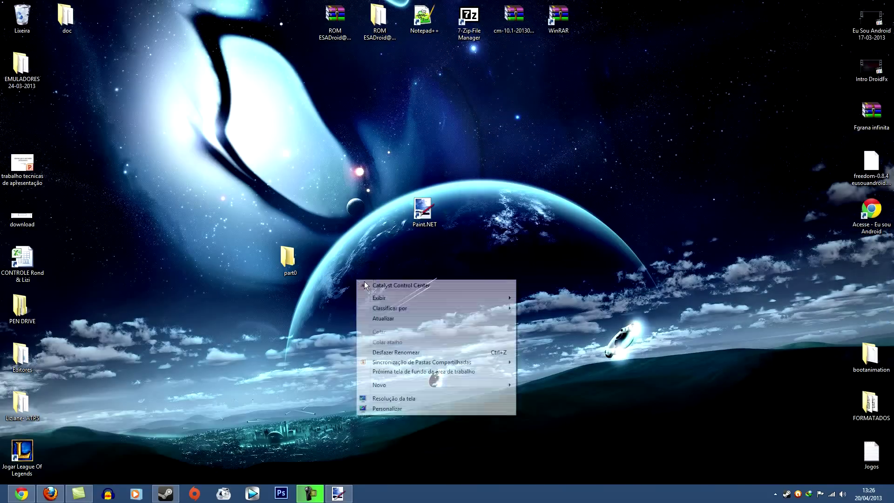
{"action": "mouse_move", "coordinate": [381, 386]}
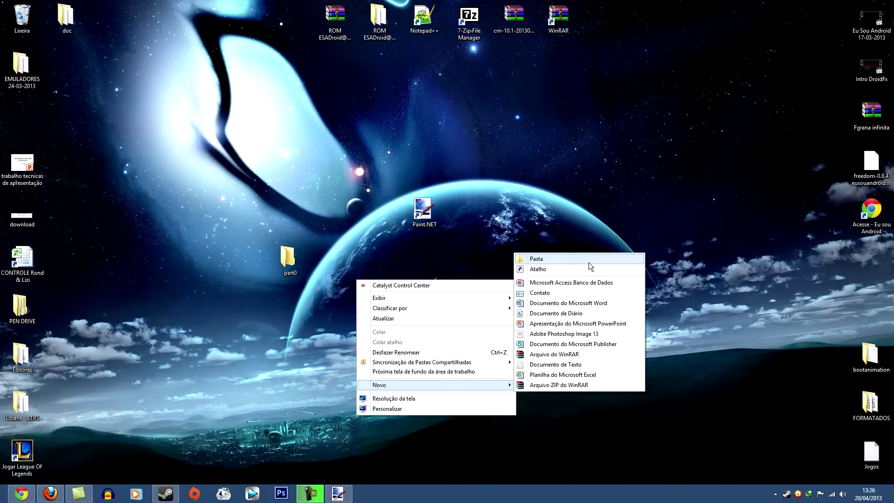
{"action": "left_click", "coordinate": [574, 258]}
{"action": "type", "text": "part1"}
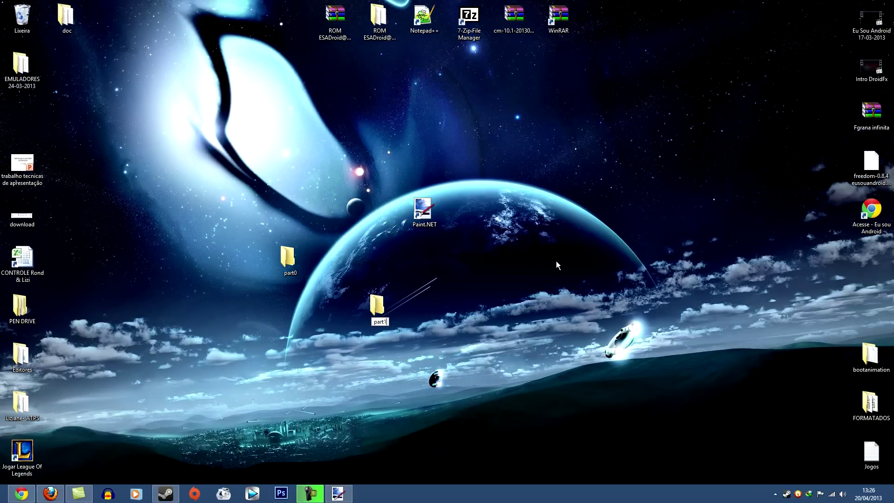
{"action": "key", "text": "Return"}
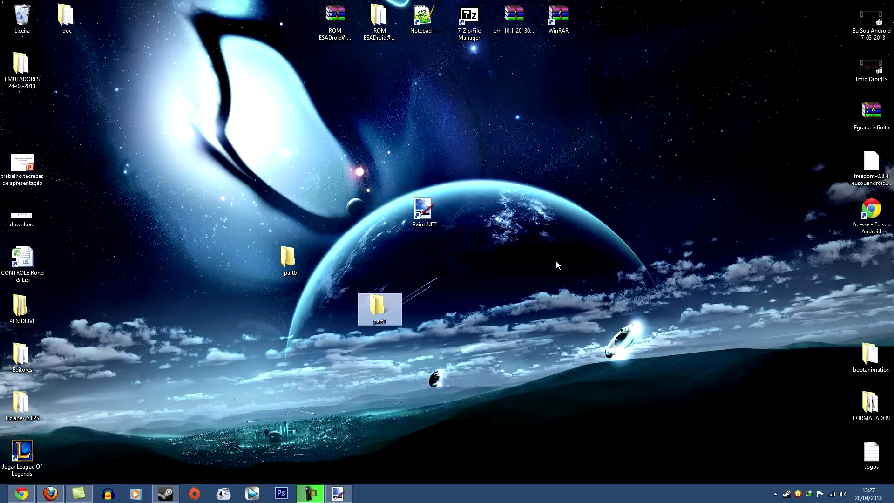
Switch back to Paint.NET and save the image as PNG file 001 in the desktop's part0 folder with auto-detected bit depth
{"action": "left_click", "coordinate": [338, 493]}
{"action": "left_click", "coordinate": [39, 16]}
{"action": "left_click", "coordinate": [14, 17]}
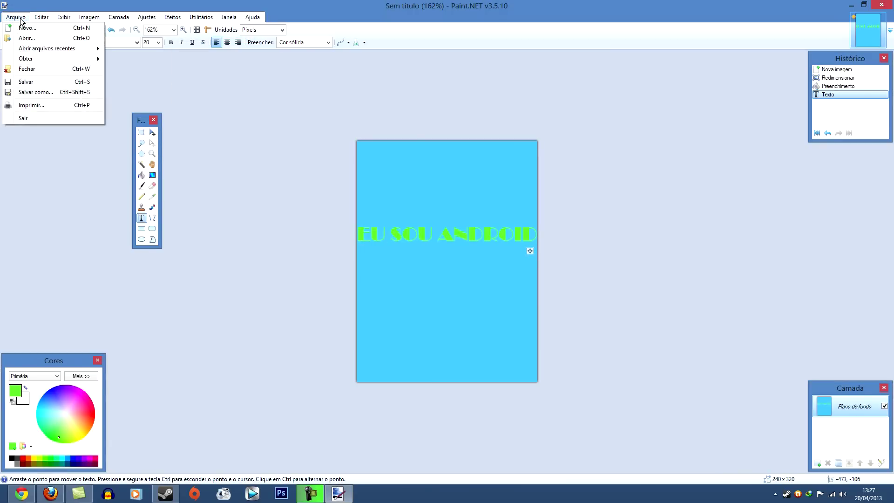
{"action": "left_click", "coordinate": [39, 91]}
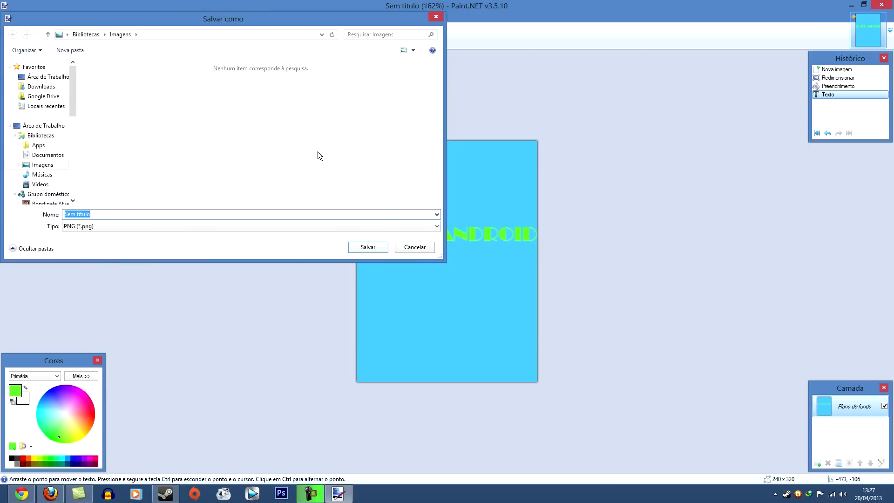
{"action": "left_click", "coordinate": [46, 76]}
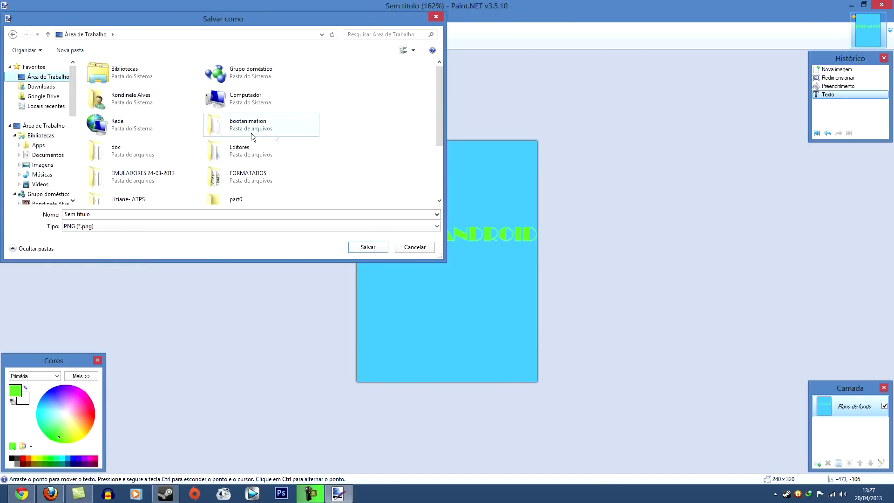
{"action": "double_click", "coordinate": [240, 200]}
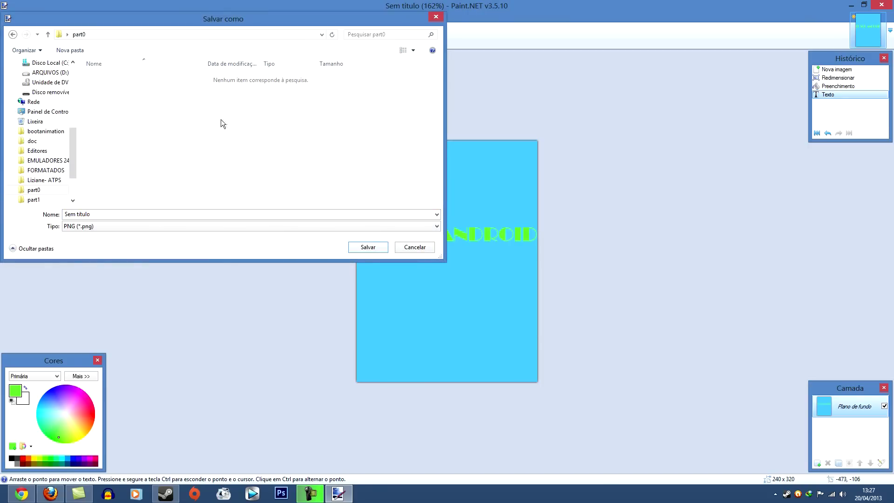
{"action": "left_click", "coordinate": [101, 209]}
{"action": "type", "text": "001"}
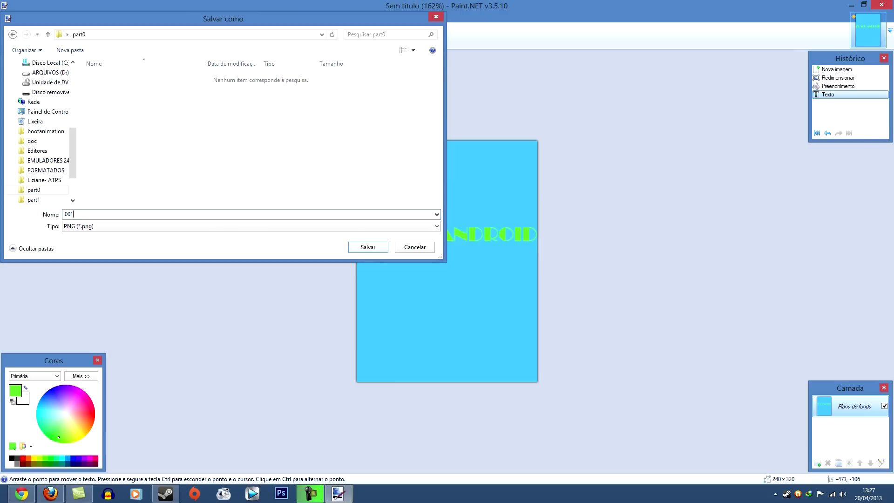
{"action": "key", "text": "Return"}
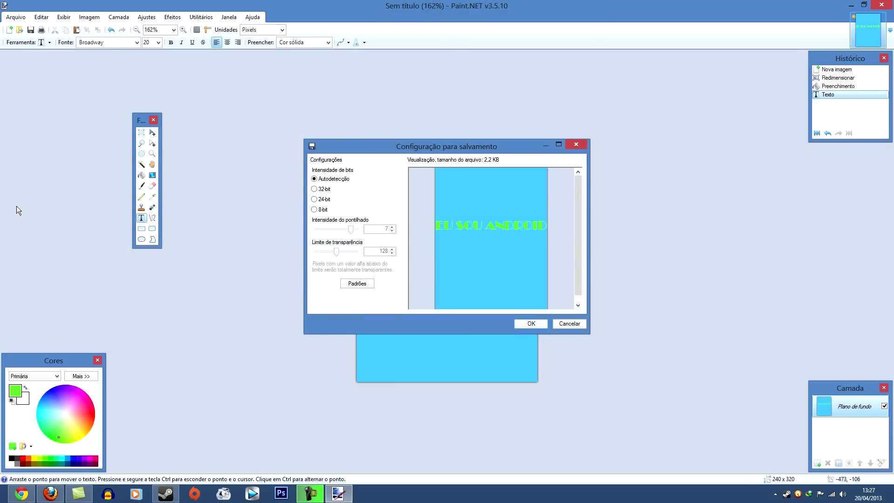
{"action": "key", "text": "Return"}
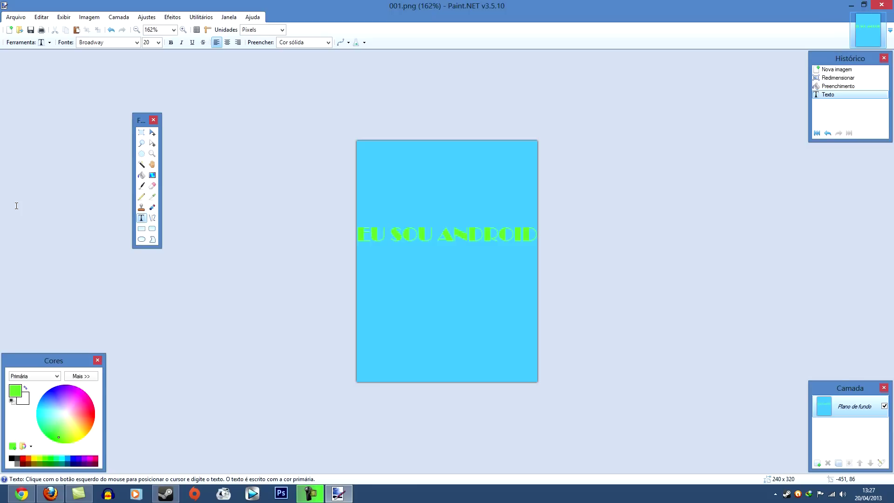
Save a copy of the image as PNG file 002 in the part0 folder, accepting the default save settings
{"action": "left_click", "coordinate": [16, 17]}
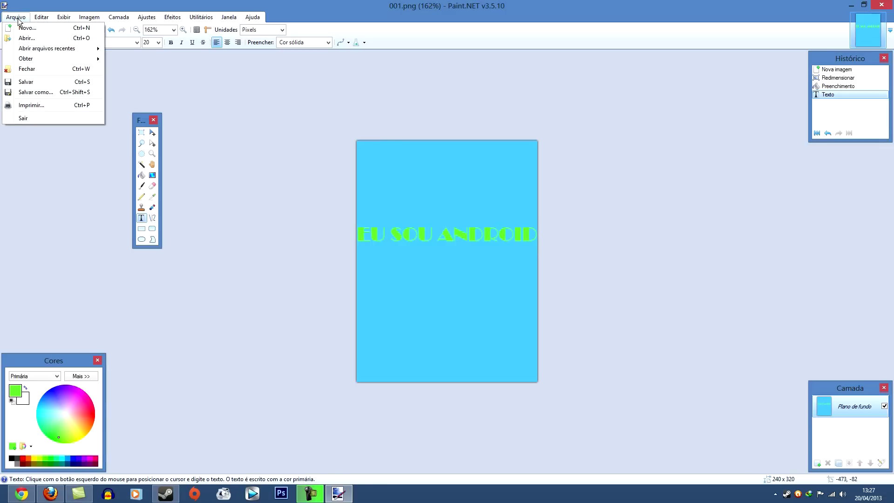
{"action": "left_click", "coordinate": [344, 196]}
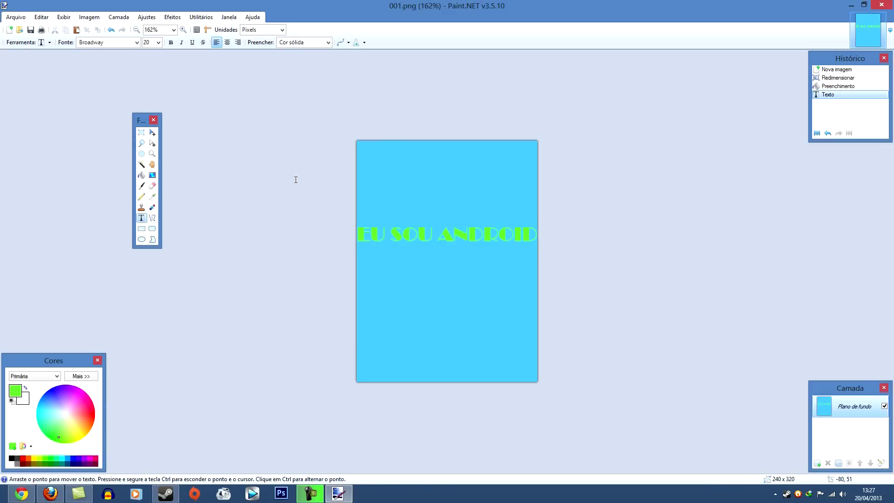
{"action": "key", "text": "ctrl+shift+s"}
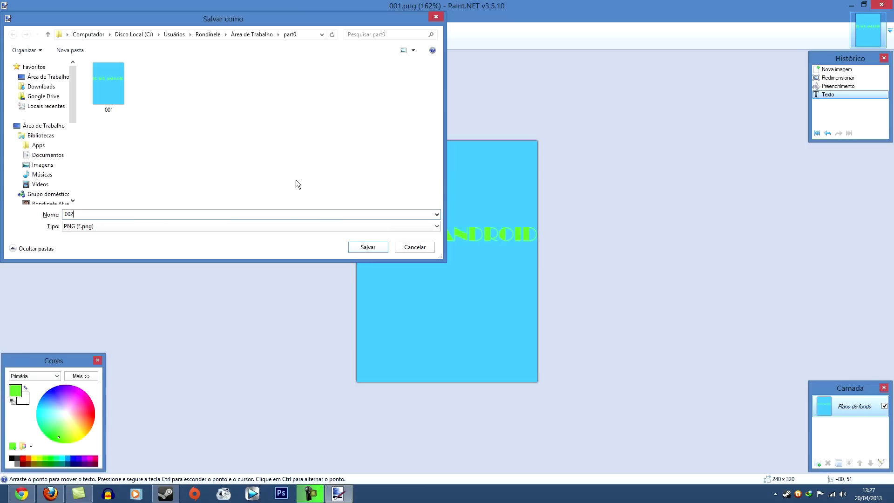
{"action": "key", "text": "Return"}
{"action": "key", "text": "Return"}
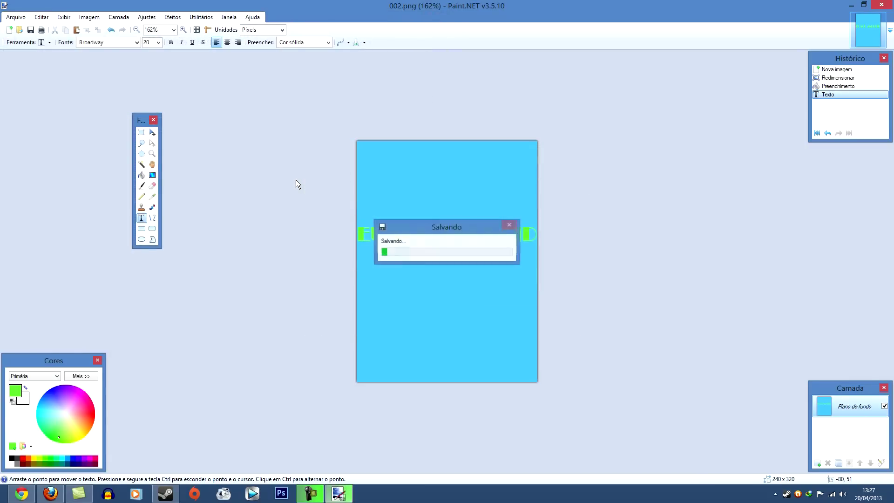
Save another copy of the image as PNG file 003 in the part0 folder with the same settings
{"action": "key", "text": "ctrl+shift+s"}
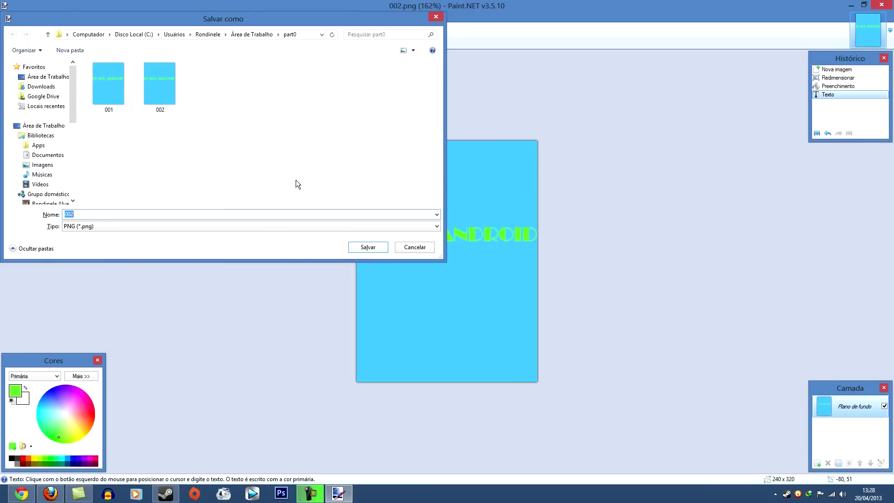
{"action": "type", "text": "003"}
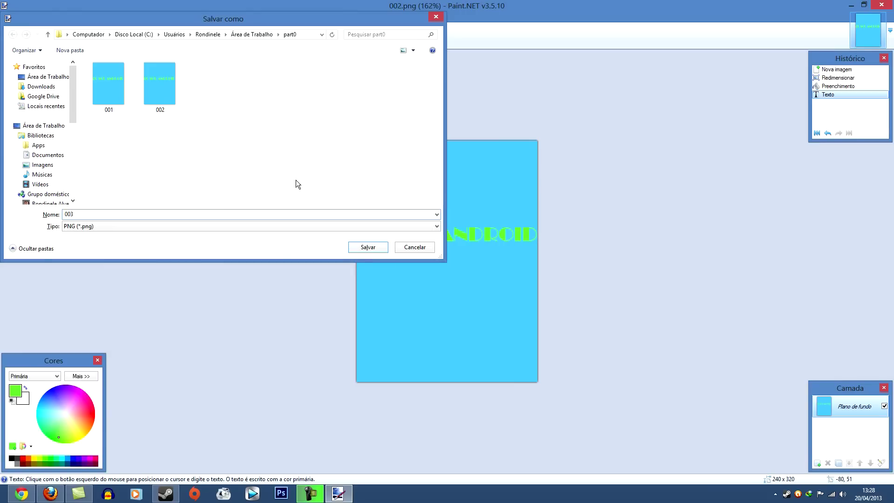
{"action": "key", "text": "Return"}
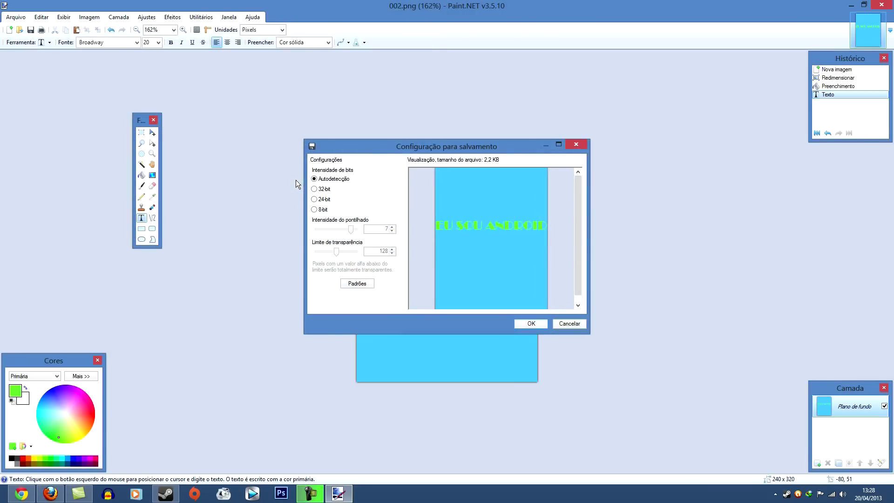
{"action": "key", "text": "Return"}
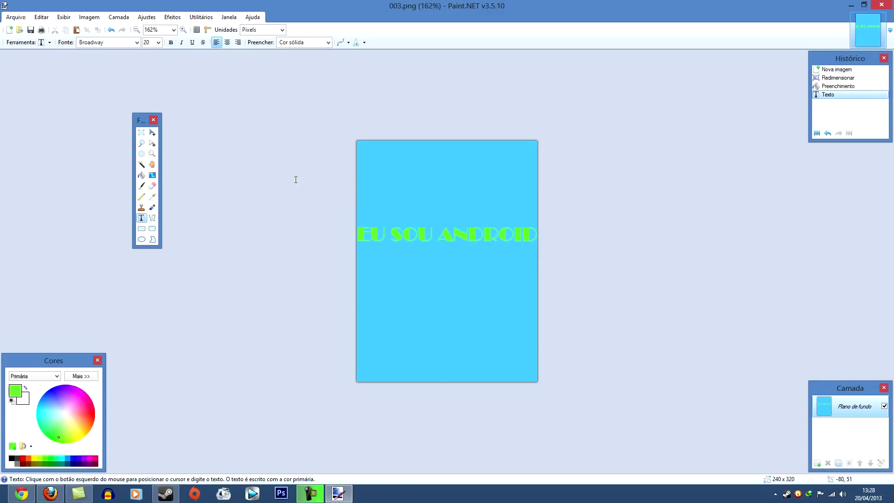
Save another copy of the image as PNG file 004 in the part0 folder with the same settings
{"action": "key", "text": "ctrl+shift+s"}
{"action": "type", "text": "004"}
{"action": "key", "text": "Return"}
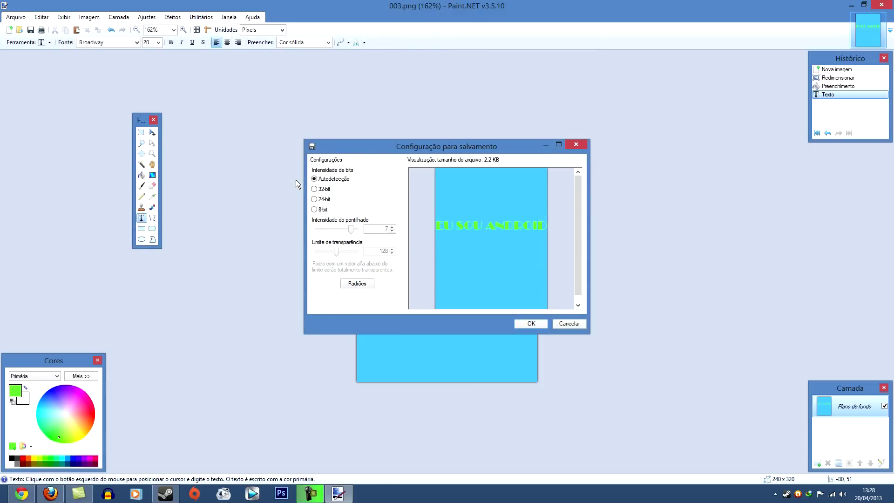
{"action": "key", "text": "Return"}
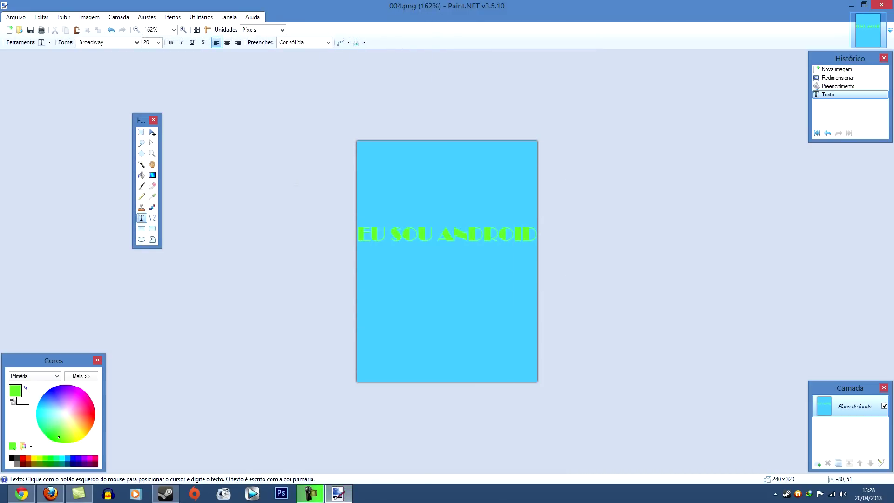
Save another copy of the image as PNG file 005 in the part0 folder with the same settings
{"action": "key", "text": "ctrl+shift+s"}
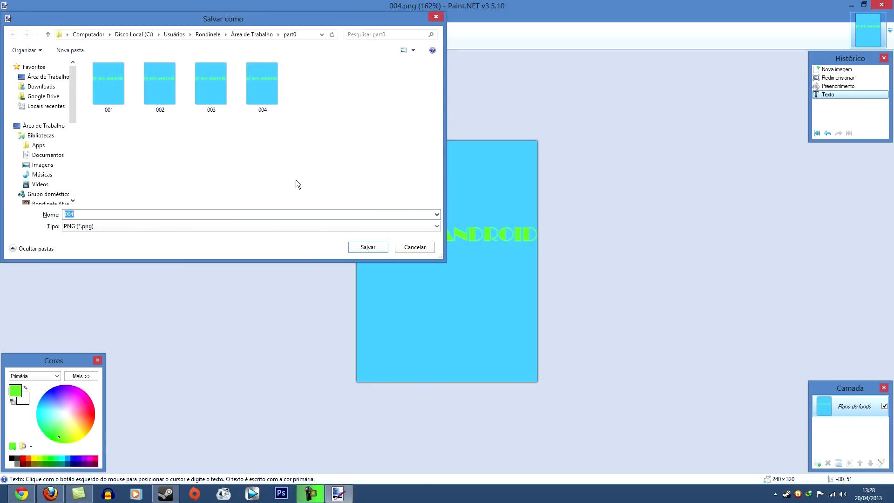
{"action": "type", "text": "005"}
{"action": "key", "text": "Return"}
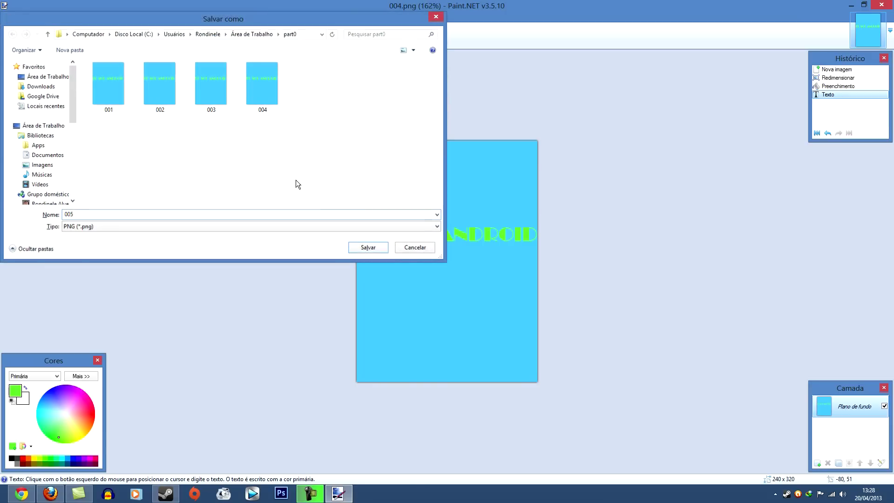
{"action": "key", "text": "Return"}
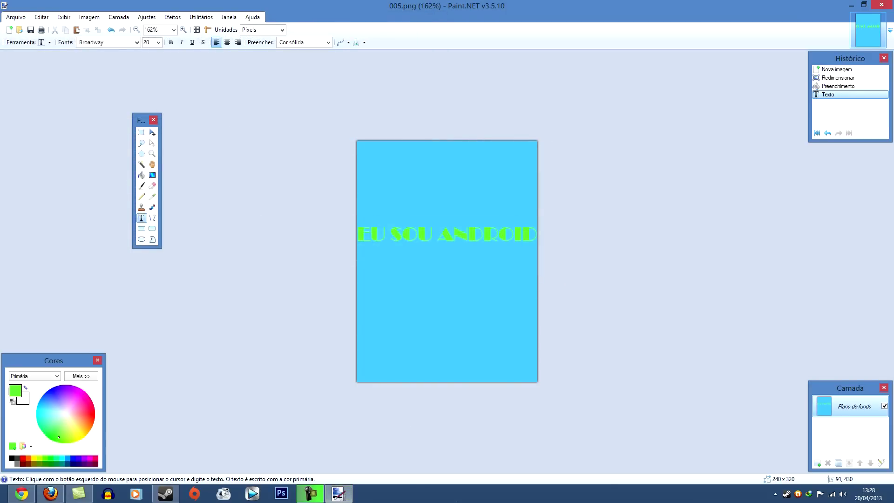
Return to the desktop and open the part0 folder to review the saved PNG frames
{"action": "left_click", "coordinate": [347, 493]}
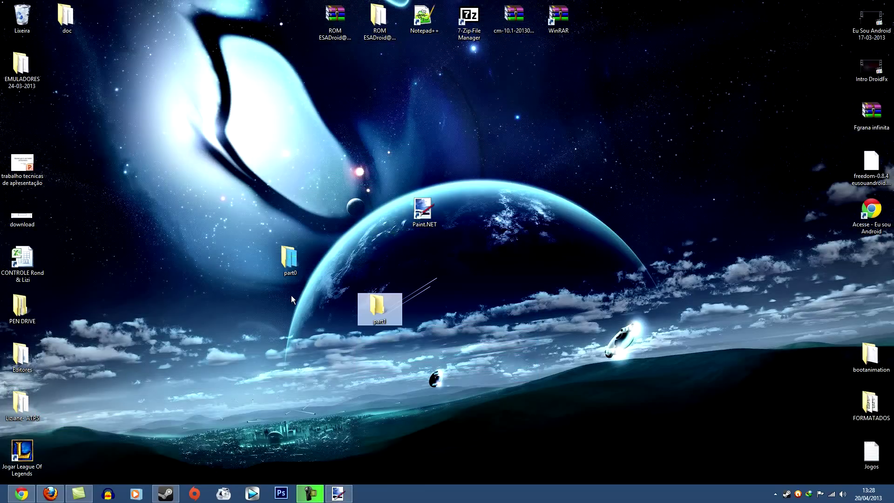
{"action": "left_click", "coordinate": [299, 267]}
{"action": "double_click", "coordinate": [299, 267]}
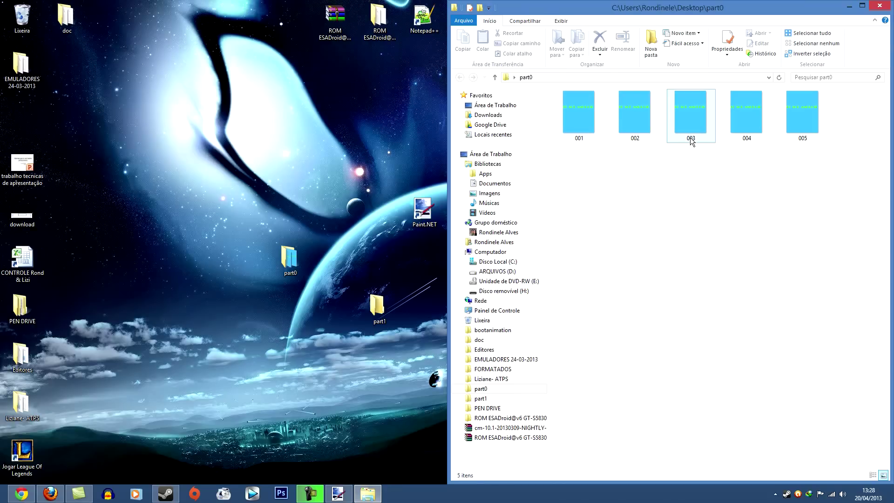
Close the part0 folder window and switch back to the image in Paint.NET
{"action": "mouse_move", "coordinate": [690, 138]}
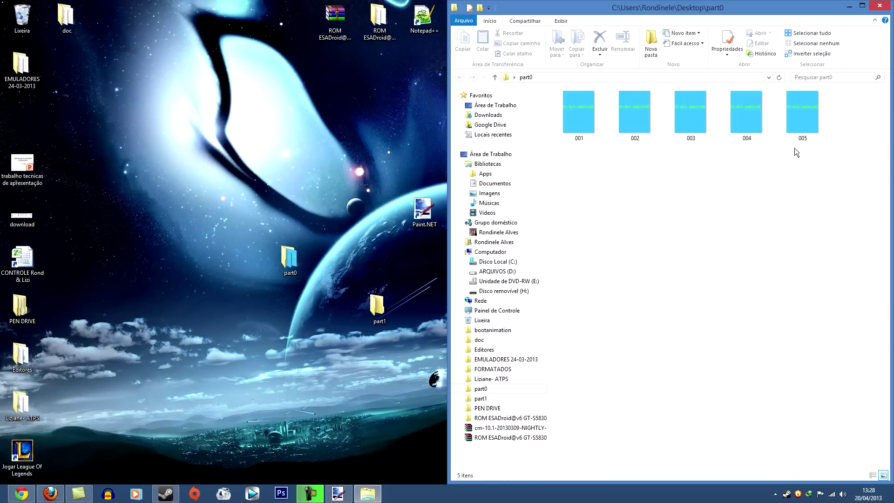
{"action": "left_click", "coordinate": [879, 5]}
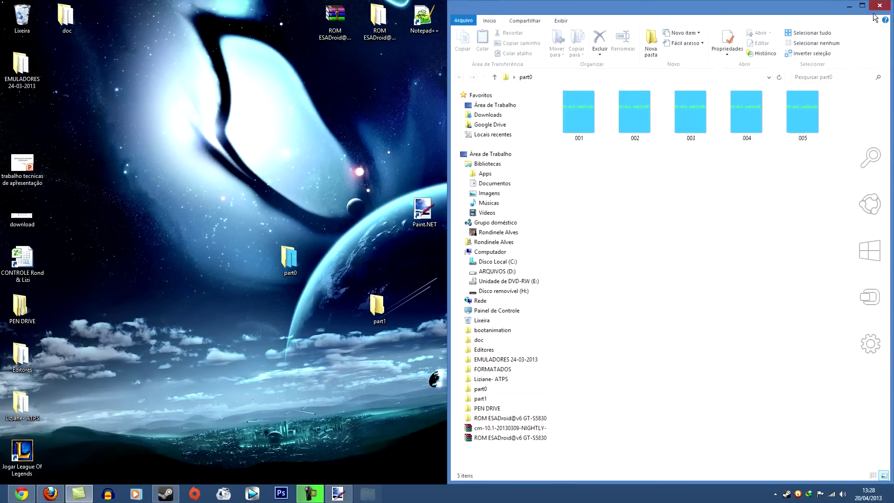
{"action": "left_click", "coordinate": [337, 493]}
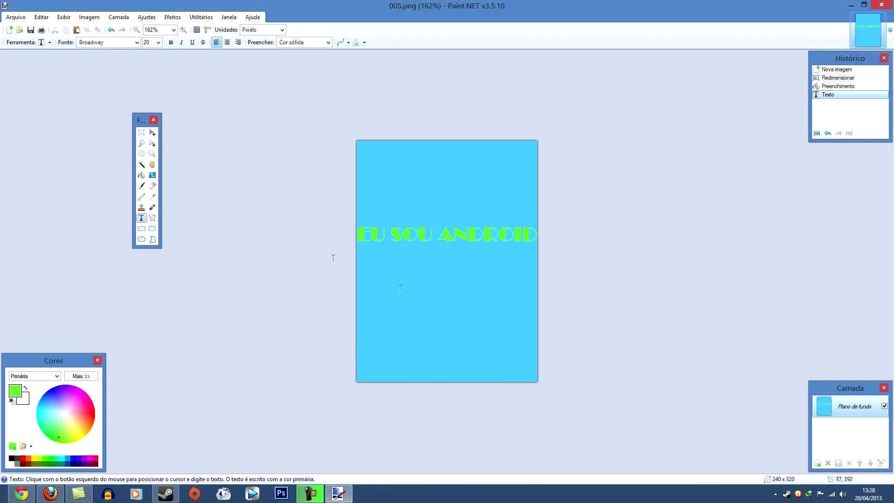
Add the text "TUTORIAIS" below the "EU SOU ANDROID" line and colour it pink
{"action": "left_click", "coordinate": [51, 404]}
{"action": "left_click", "coordinate": [392, 263]}
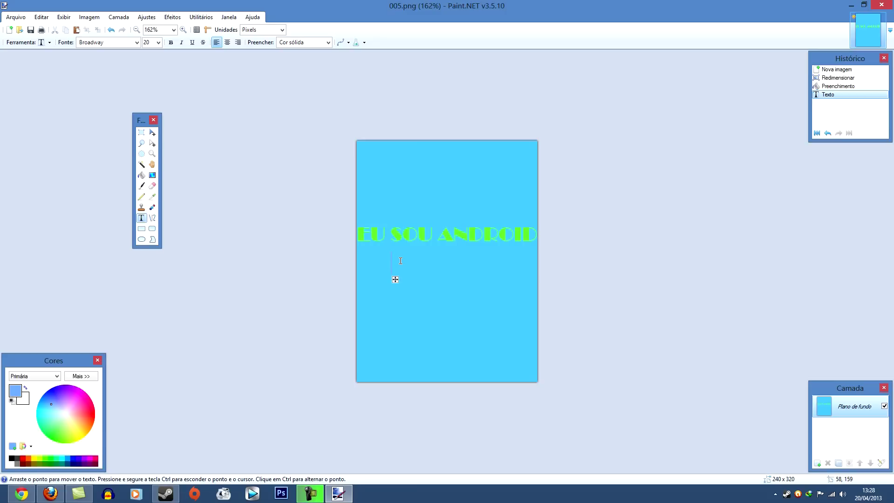
{"action": "type", "text": "EU "}
{"action": "type", "text": "TORIAIS"}
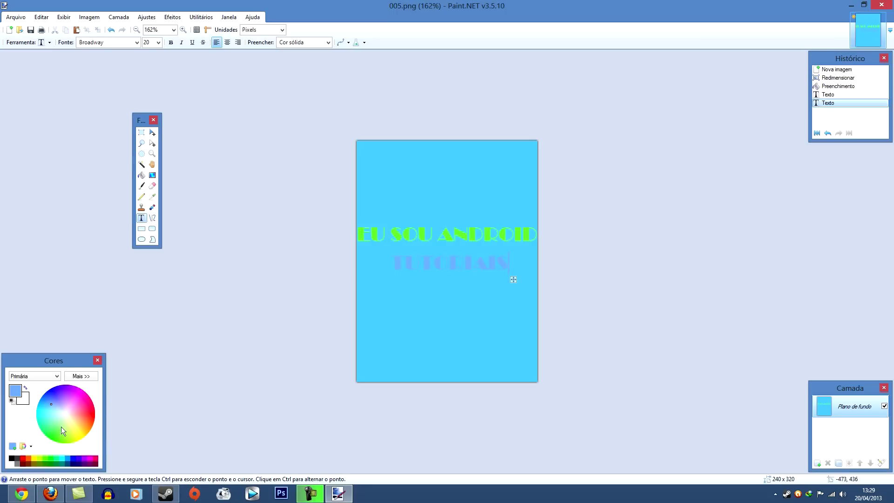
{"action": "left_click_drag", "start_coordinate": [61, 432], "coordinate": [83, 412]}
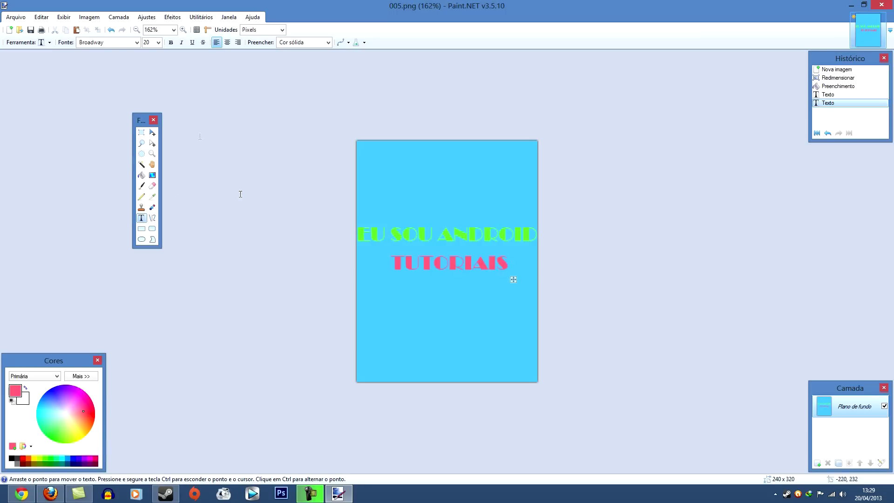
Change the "TUTORIAIS" text's font to Bebas Neue and centre it a little lower beneath the green line
{"action": "left_click", "coordinate": [137, 43]}
{"action": "scroll", "coordinate": [156, 58], "scroll_direction": "up", "scroll_amount": 8}
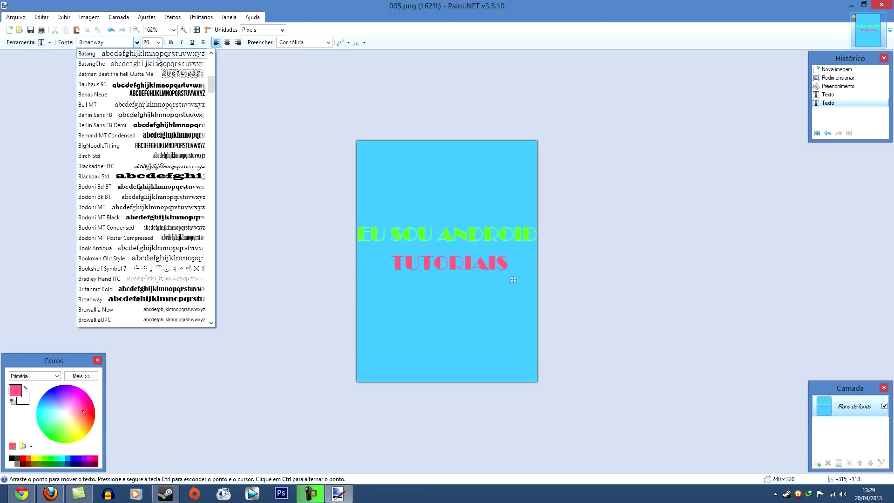
{"action": "left_click", "coordinate": [164, 93]}
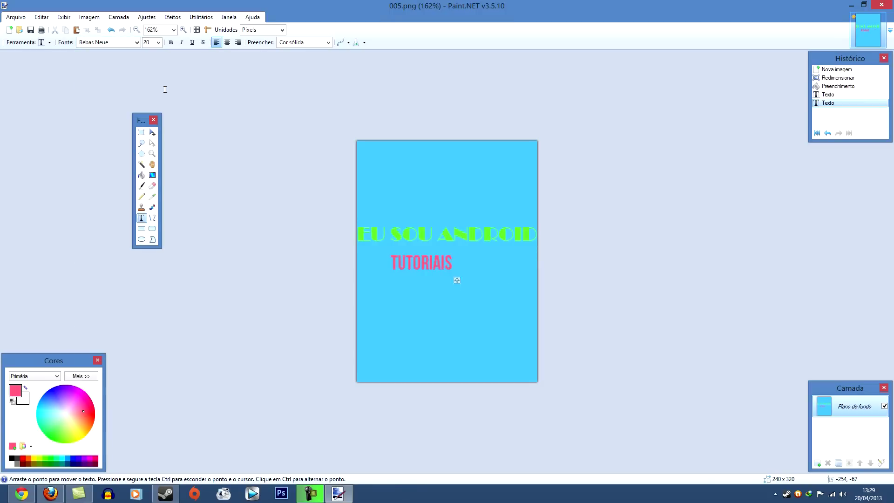
{"action": "left_click_drag", "start_coordinate": [456, 281], "coordinate": [480, 295]}
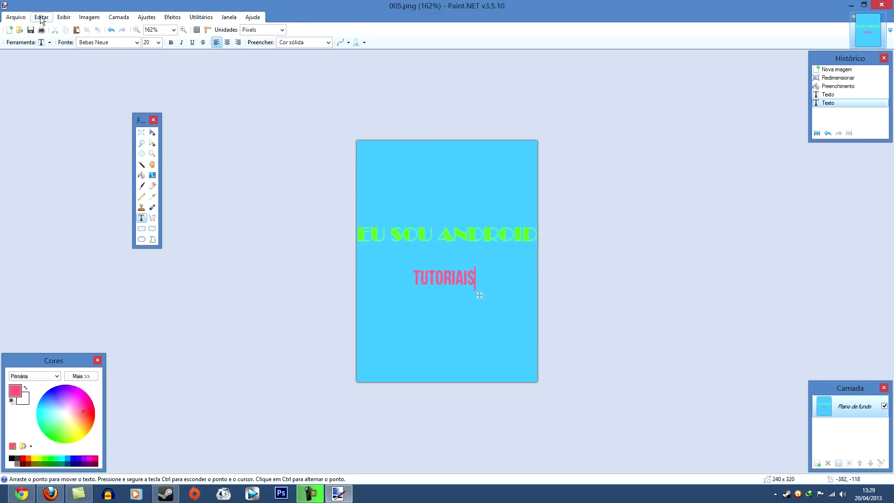
{"action": "left_click", "coordinate": [15, 17]}
{"action": "key", "text": "Escape"}
{"action": "left_click", "coordinate": [89, 19]}
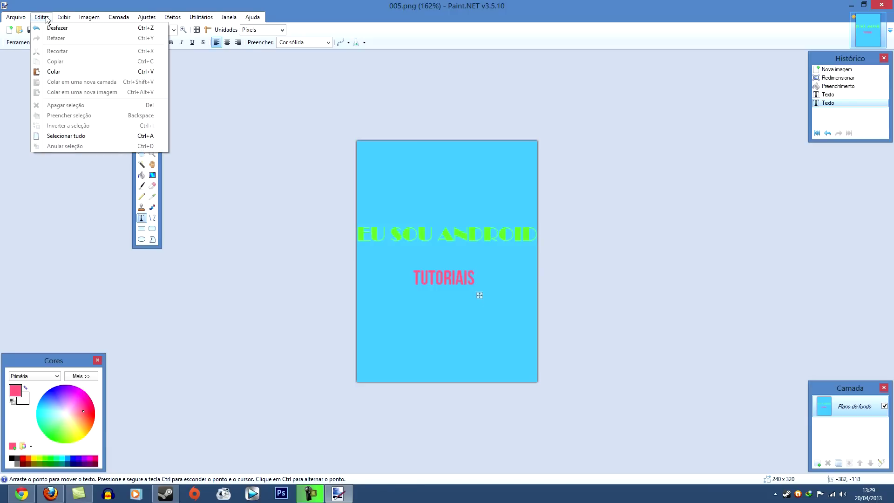
{"action": "mouse_move", "coordinate": [64, 18]}
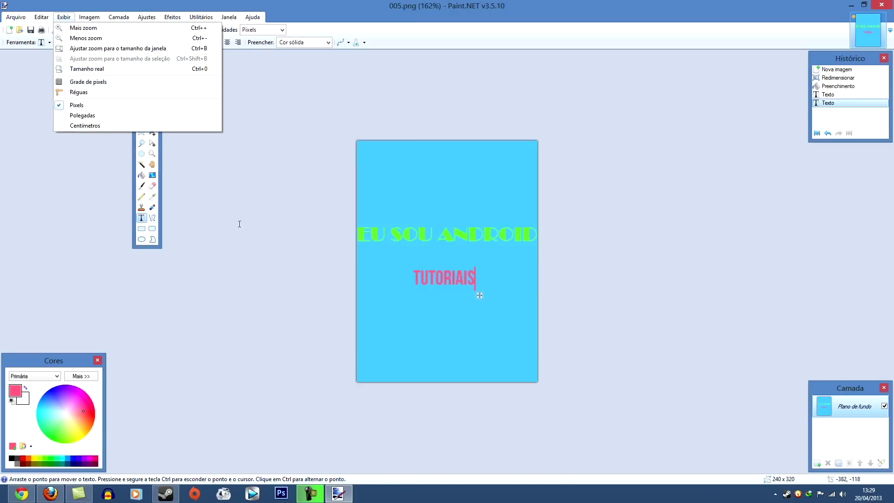
{"action": "left_click", "coordinate": [364, 225]}
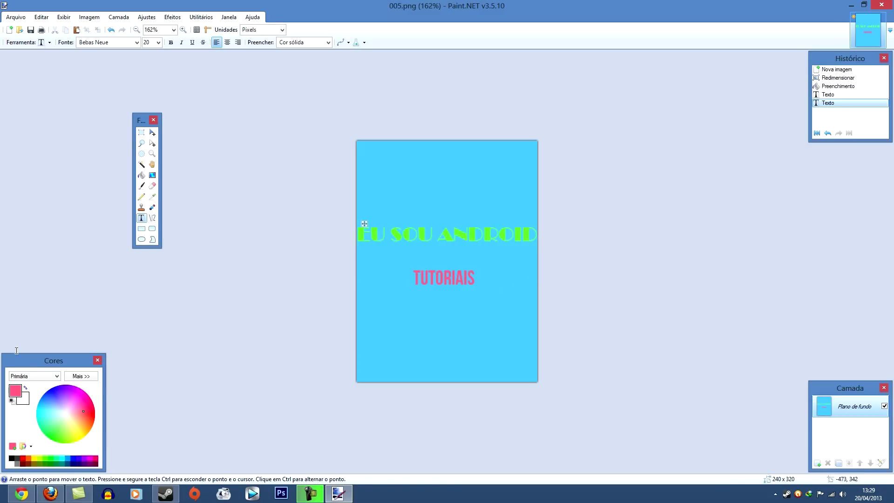
Add the yellow text "BEM VINDO" near the top of the image and centre it horizontally above the green line
{"action": "left_click", "coordinate": [406, 173]}
{"action": "left_click", "coordinate": [77, 433]}
{"action": "type", "text": "BEM"}
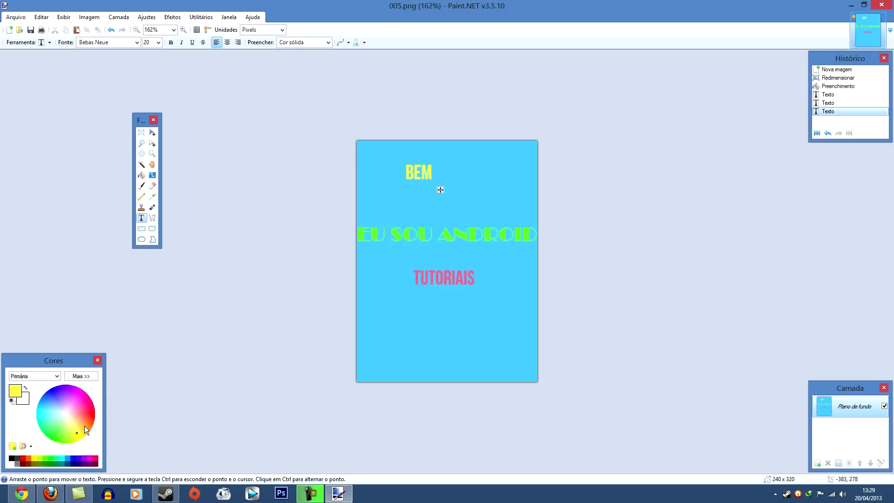
{"action": "type", "text": " VINDO"}
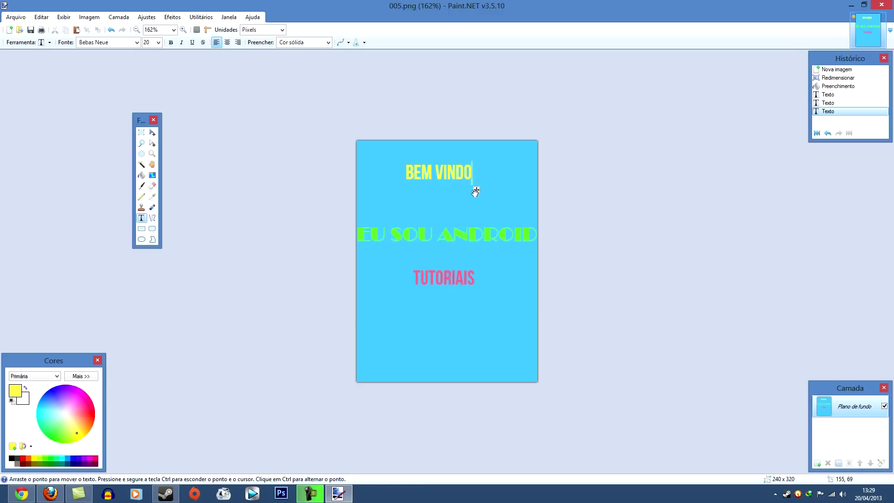
{"action": "left_click_drag", "start_coordinate": [476, 189], "coordinate": [488, 190]}
Set the "BEM VINDO" text's font size to 22 and re-centre it
{"action": "left_click", "coordinate": [158, 43]}
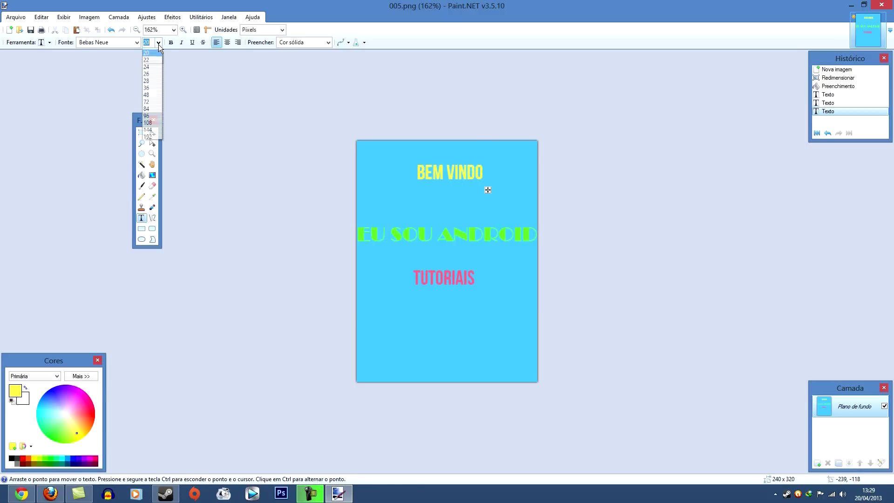
{"action": "left_click", "coordinate": [147, 115]}
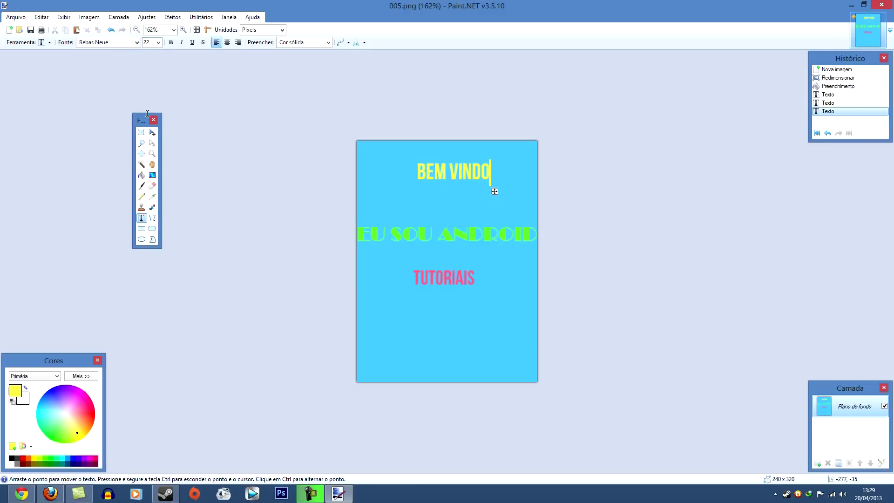
{"action": "left_click_drag", "start_coordinate": [493, 191], "coordinate": [486, 193]}
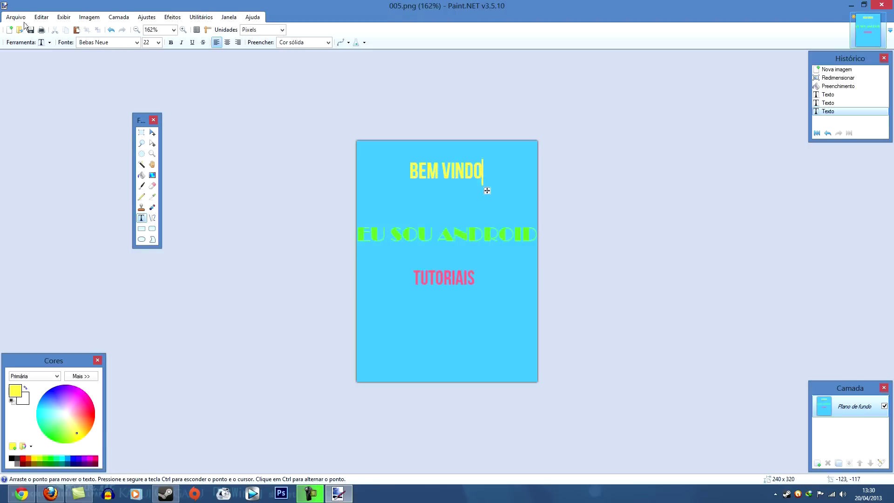
Change the "BEM VINDO" text's font to AngryBirds and move it down, centred just above the green line
{"action": "left_click", "coordinate": [130, 44]}
{"action": "scroll", "coordinate": [154, 206], "scroll_direction": "down", "scroll_amount": 5}
{"action": "scroll", "coordinate": [156, 191], "scroll_direction": "up", "scroll_amount": 12}
{"action": "scroll", "coordinate": [157, 183], "scroll_direction": "up", "scroll_amount": 10}
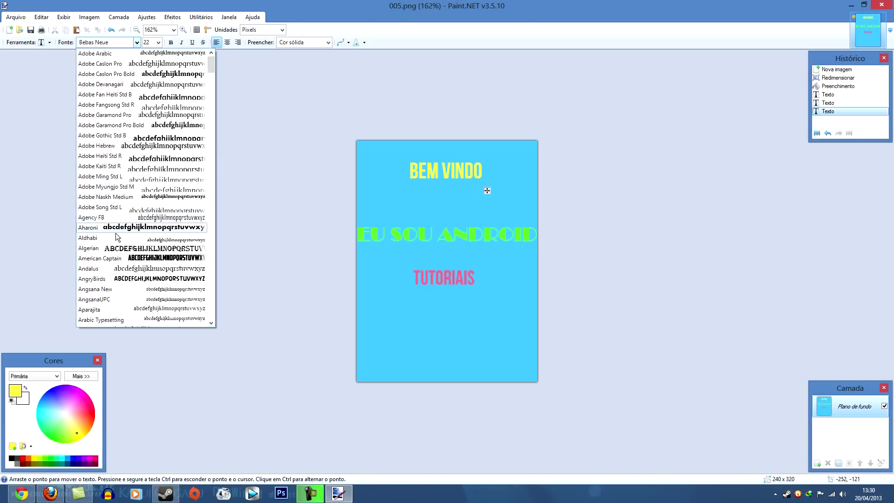
{"action": "left_click", "coordinate": [108, 281]}
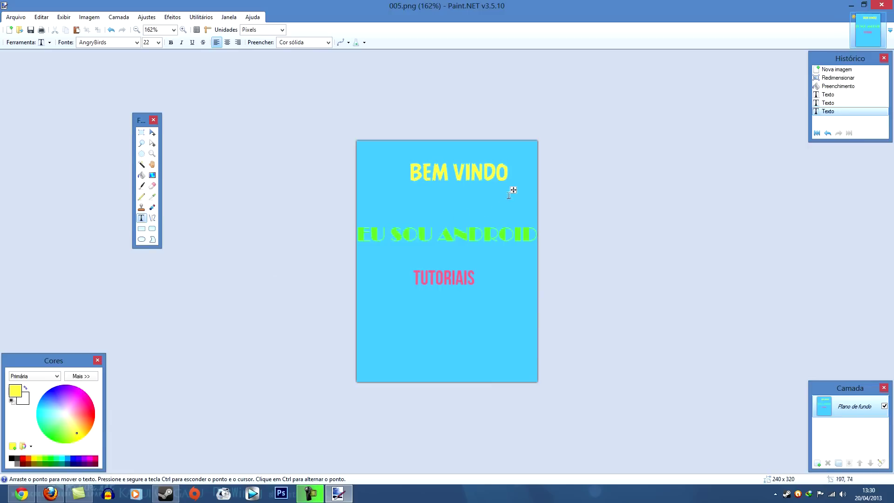
{"action": "left_click_drag", "start_coordinate": [514, 190], "coordinate": [505, 210]}
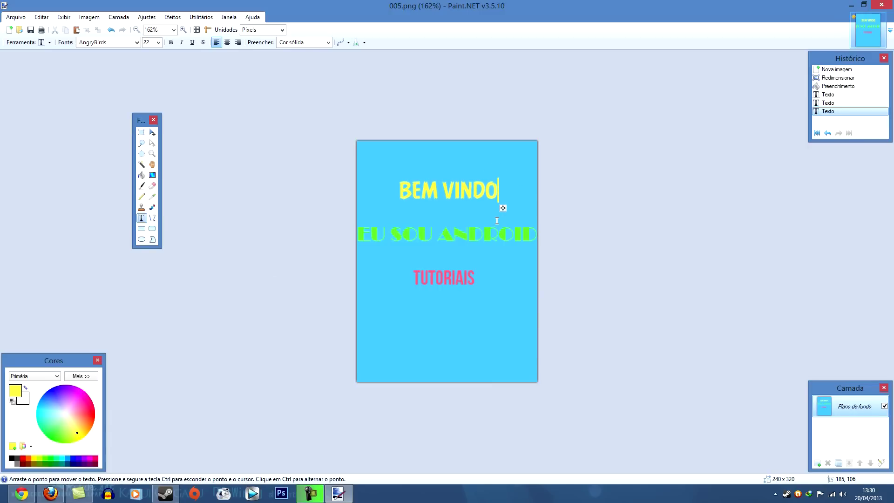
Save the three-line image as PNG file 006 in the desktop's part1 folder, keeping the automatic bit-depth detection
{"action": "key", "text": "ctrl"}
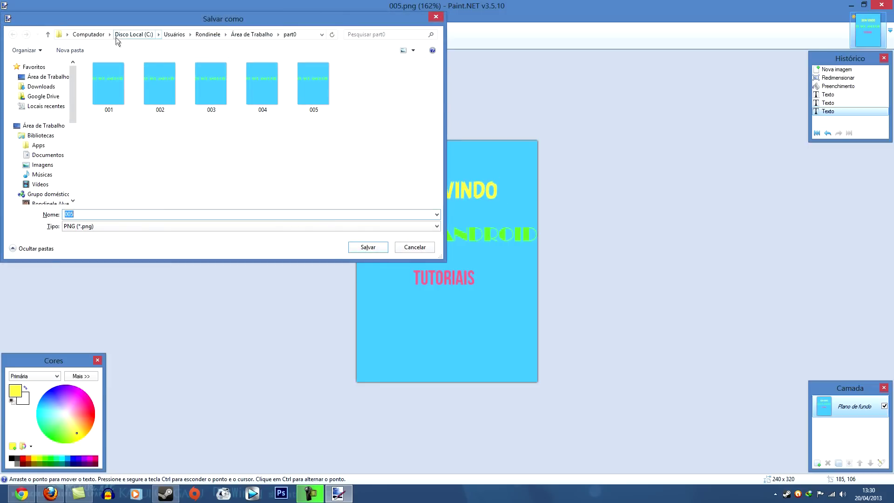
{"action": "left_click", "coordinate": [51, 76]}
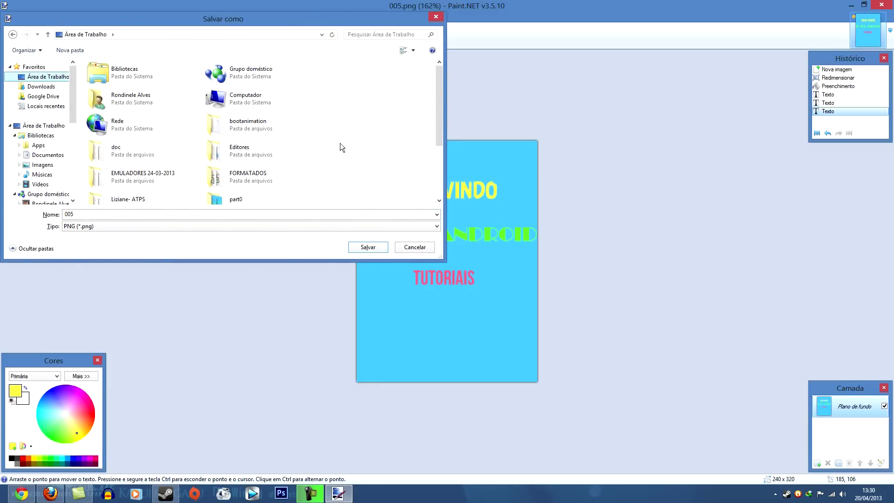
{"action": "scroll", "coordinate": [354, 140], "scroll_direction": "down", "scroll_amount": 3}
{"action": "left_click", "coordinate": [164, 163]}
{"action": "double_click", "coordinate": [163, 164]}
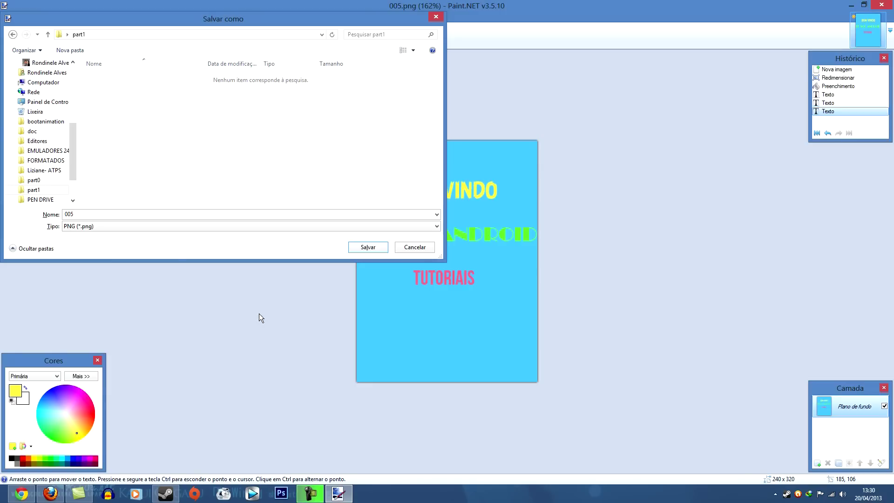
{"action": "left_click", "coordinate": [100, 214]}
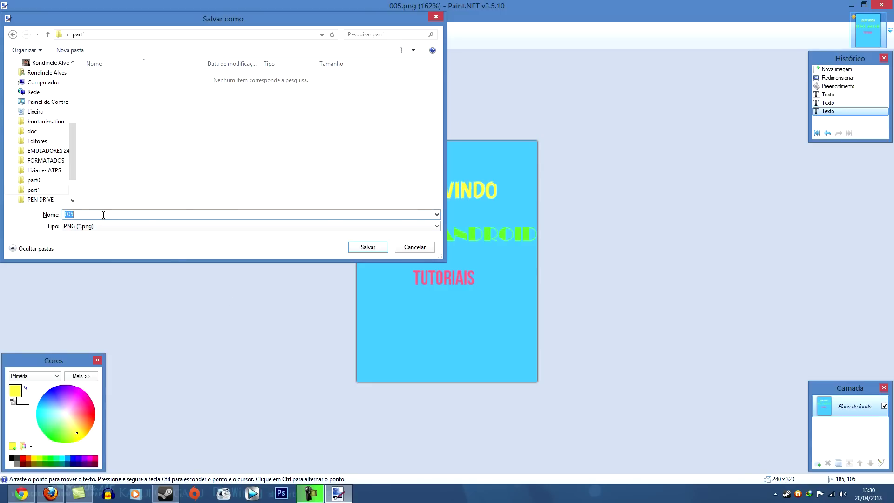
{"action": "type", "text": "0"}
{"action": "key", "text": "Return"}
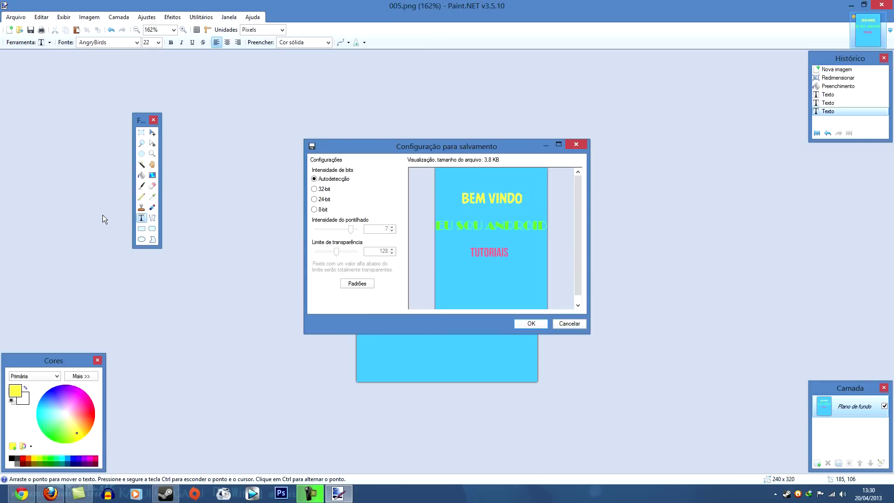
{"action": "key", "text": "Return"}
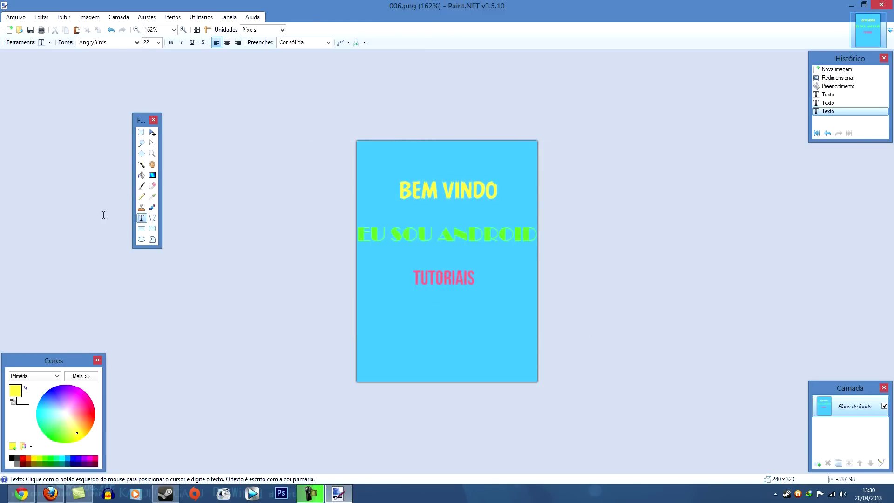
Save another copy of the image as PNG file 007 in the part1 folder with the same settings
{"action": "key", "text": "ctrl+shift+s"}
{"action": "type", "text": "006"}
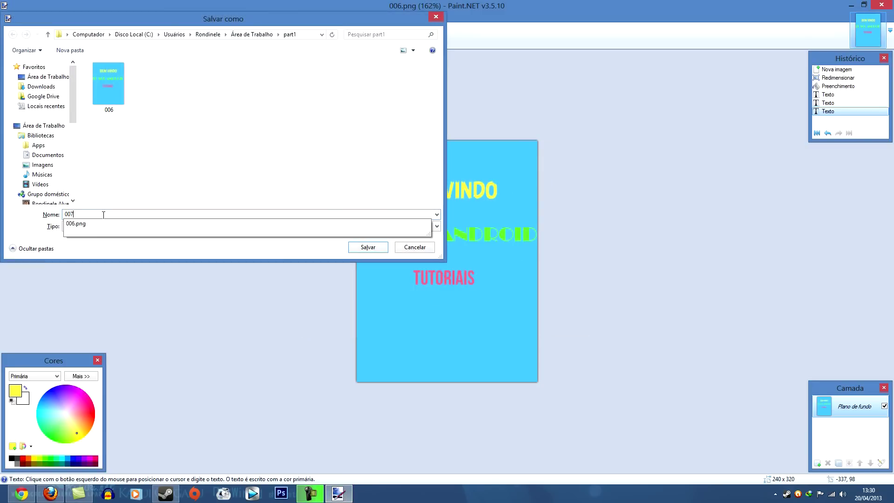
{"action": "key", "text": "Return"}
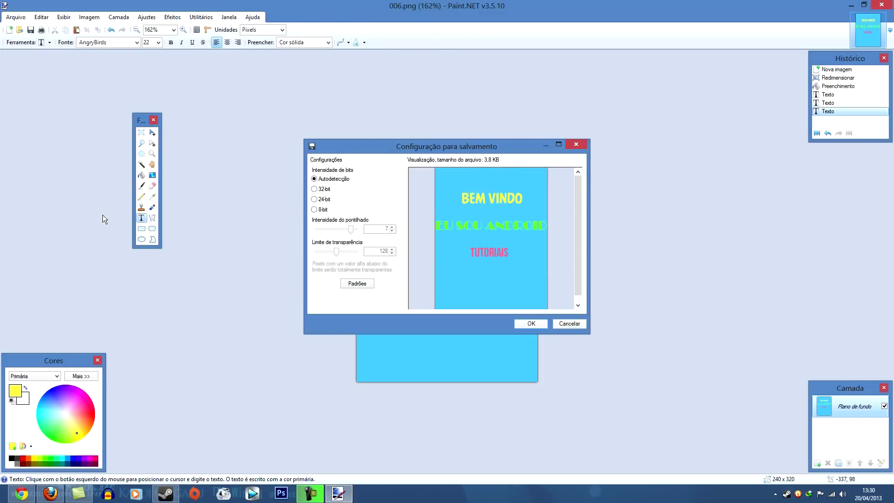
{"action": "key", "text": "Return"}
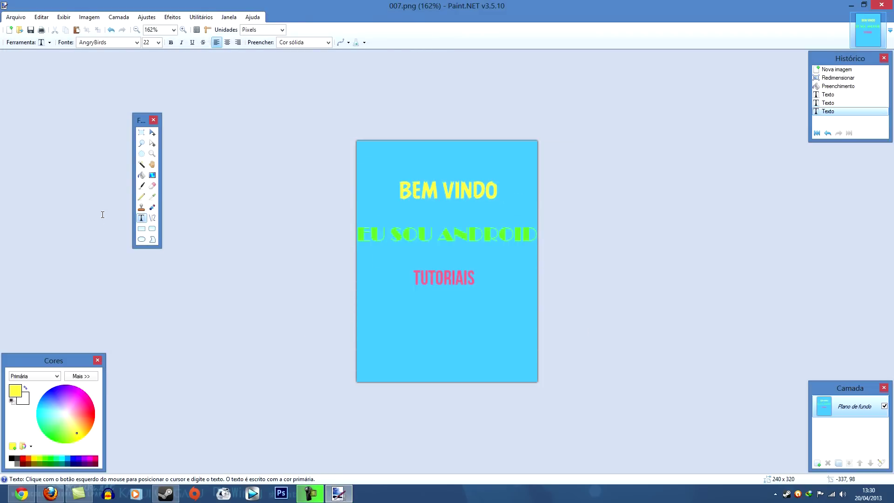
Save another copy of the image as PNG file 008 in the part1 folder with the same settings
{"action": "key", "text": "ctrl+shift+s"}
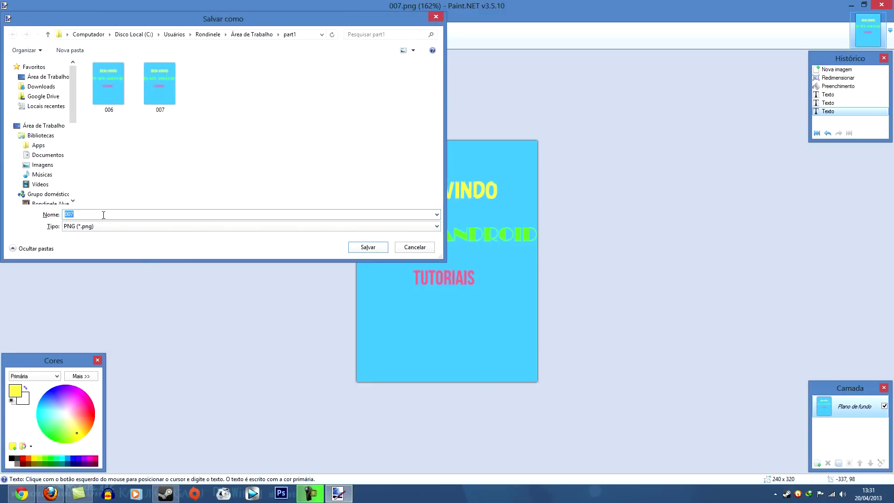
{"action": "type", "text": "008"}
{"action": "key", "text": "Return"}
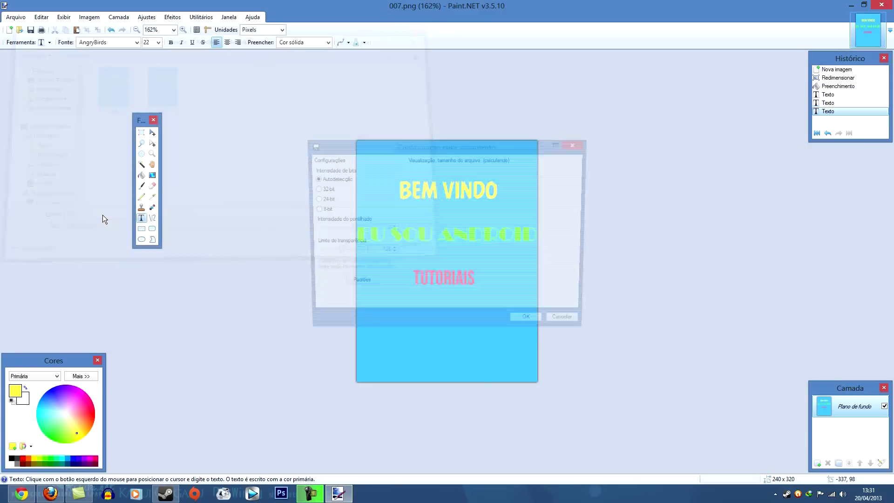
{"action": "key", "text": "Return"}
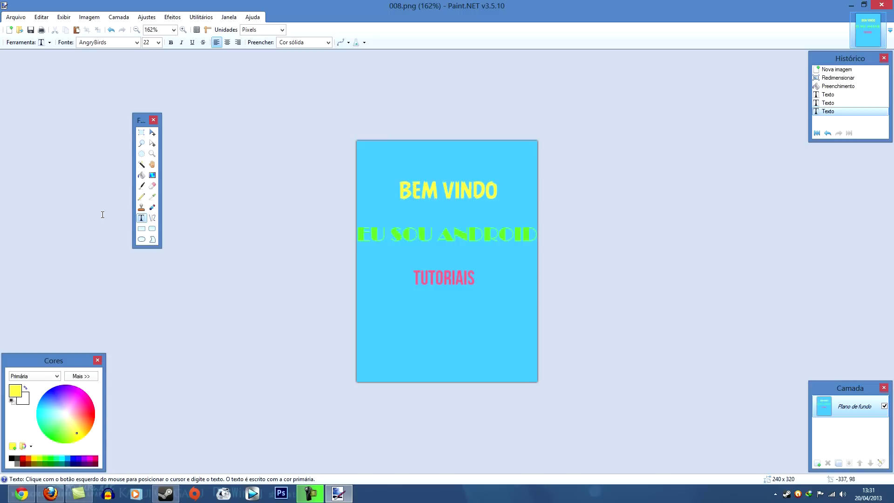
Save another copy of the image as PNG file 009 in the part1 folder with the same settings
{"action": "key", "text": "ctrl+shift+s"}
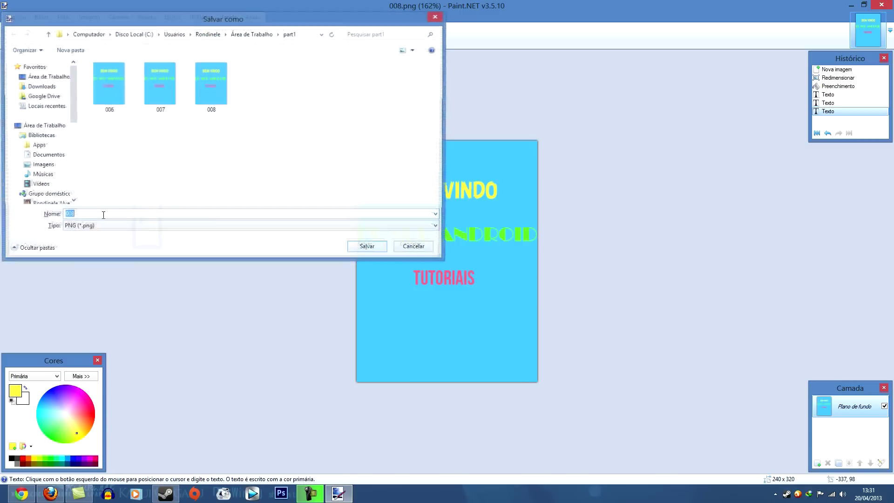
{"action": "type", "text": "009"}
{"action": "key", "text": "Return"}
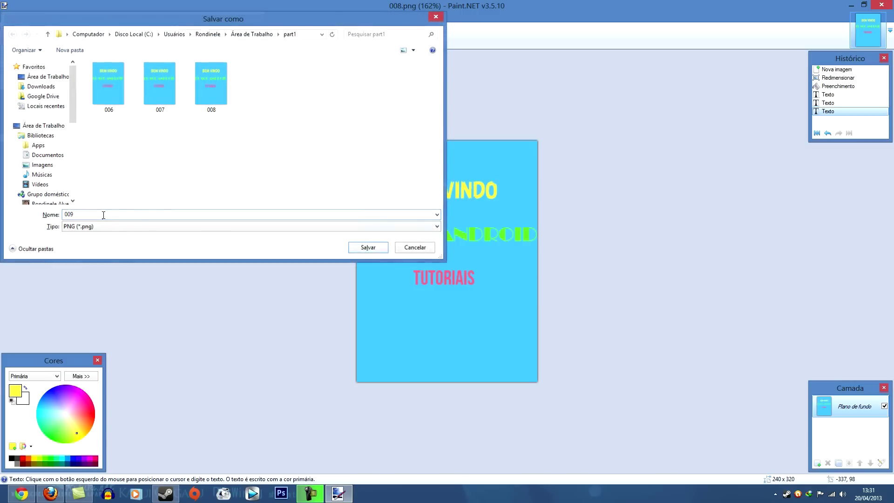
{"action": "key", "text": "Return"}
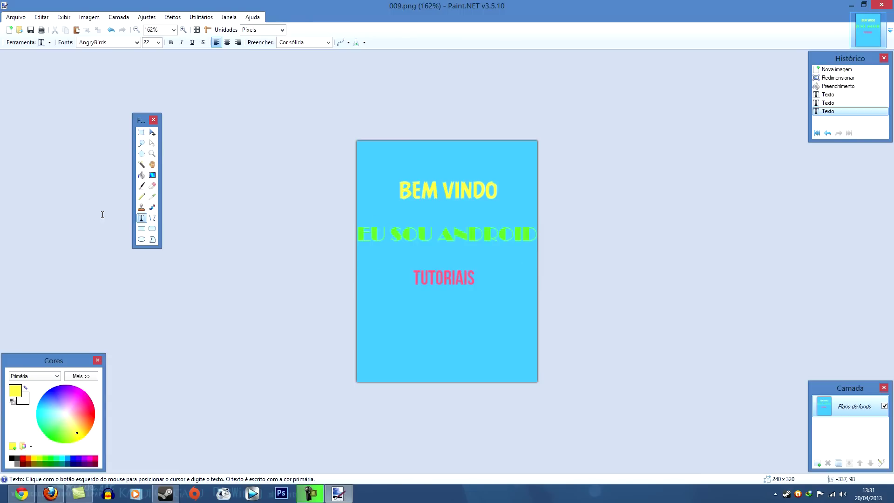
Save another copy of the three-line image as PNG file 010 in the part1 folder, keeping the automatic bit-depth detection
{"action": "key", "text": "ctrl+shift+s"}
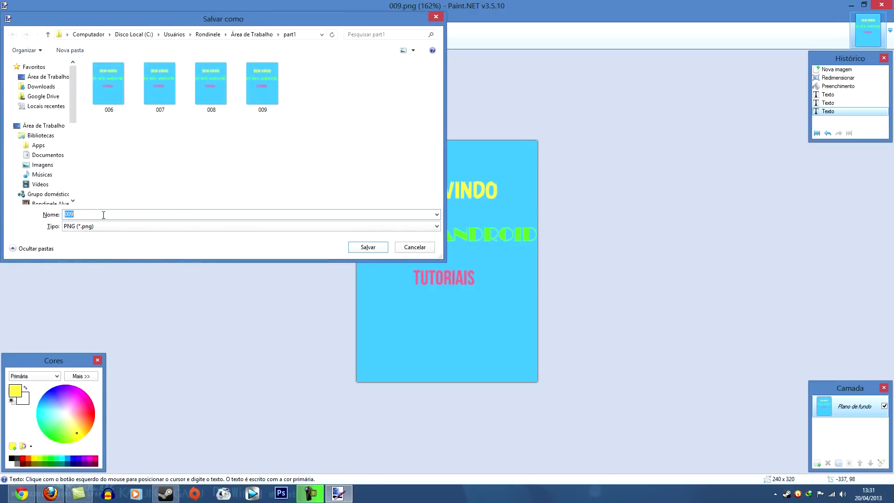
{"action": "type", "text": "010"}
{"action": "key", "text": "Return"}
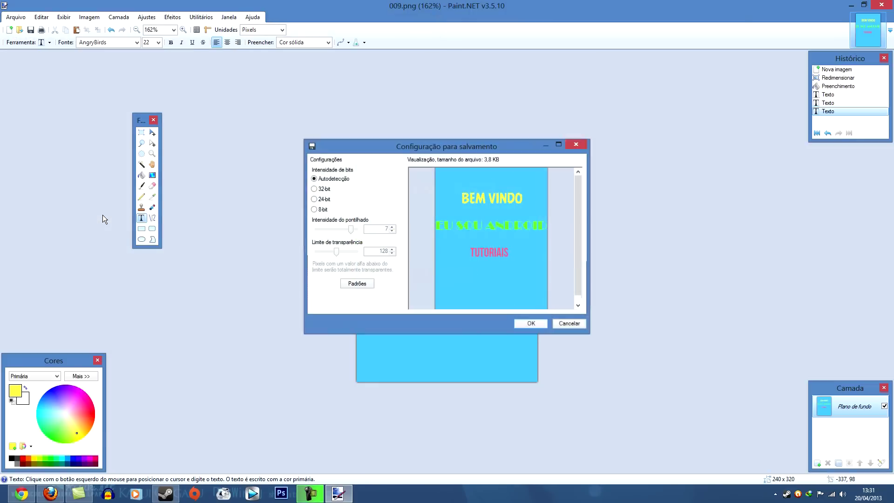
{"action": "key", "text": "Return"}
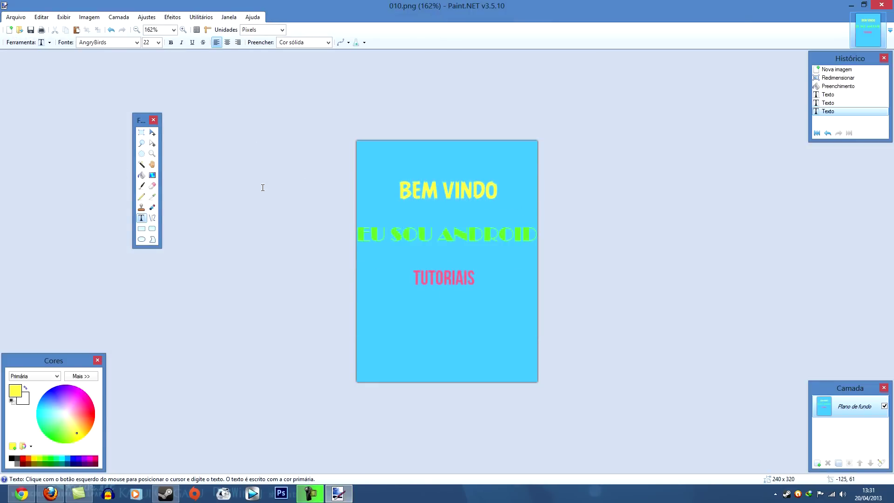
Return to the desktop and arrange the part0 and part1 folders side by side
{"action": "left_click", "coordinate": [850, 6]}
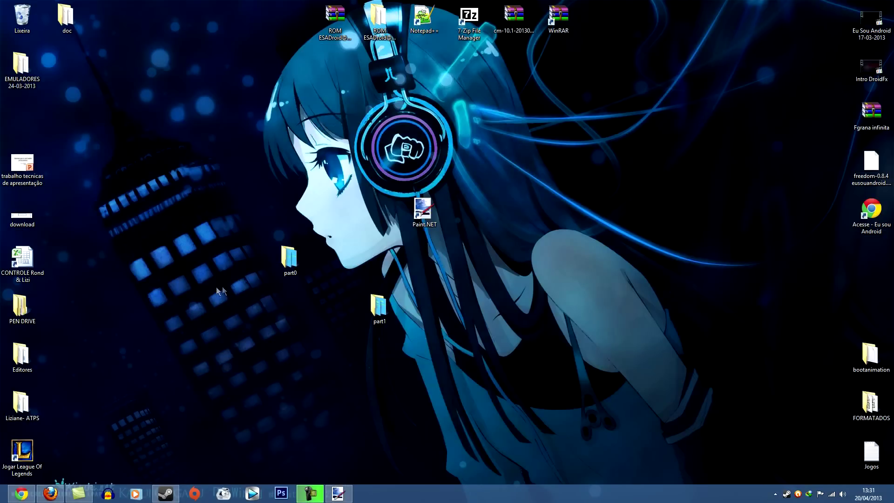
{"action": "left_click_drag", "start_coordinate": [298, 259], "coordinate": [298, 307]}
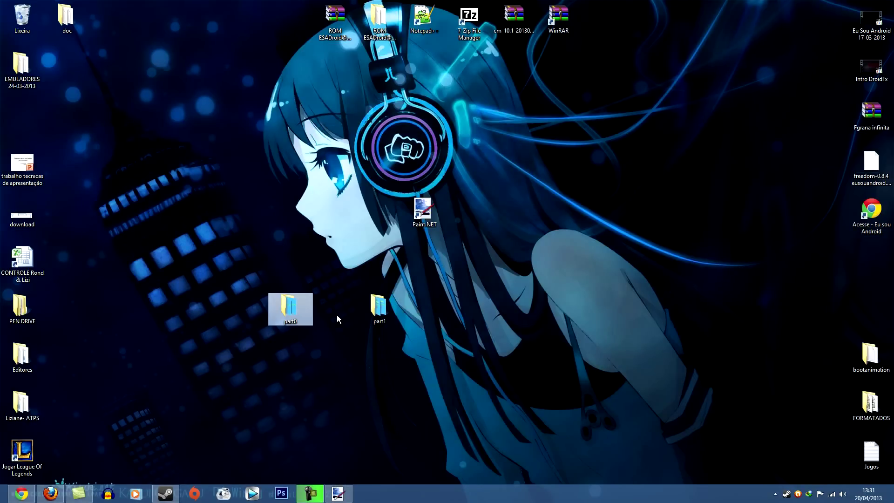
{"action": "left_click_drag", "start_coordinate": [380, 310], "coordinate": [352, 313]}
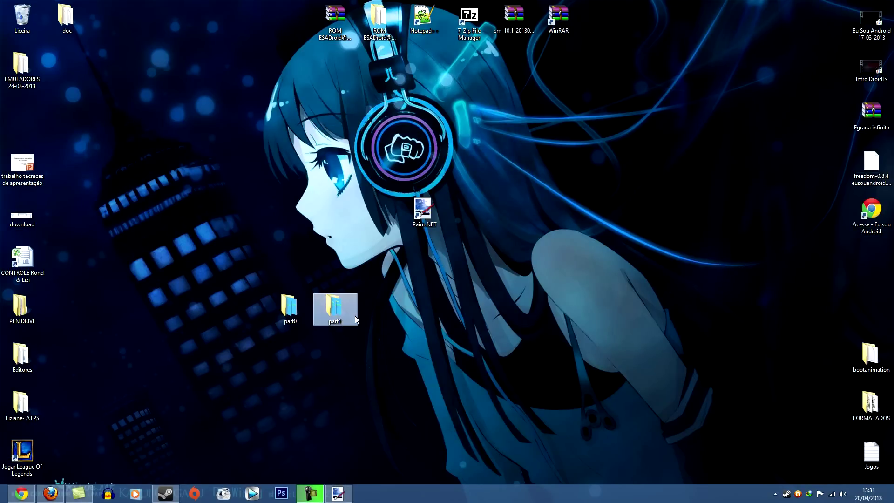
Move the desc text file out of the bootanimation folder onto the desktop and open it in Notepad on half of the screen
{"action": "left_click", "coordinate": [864, 358]}
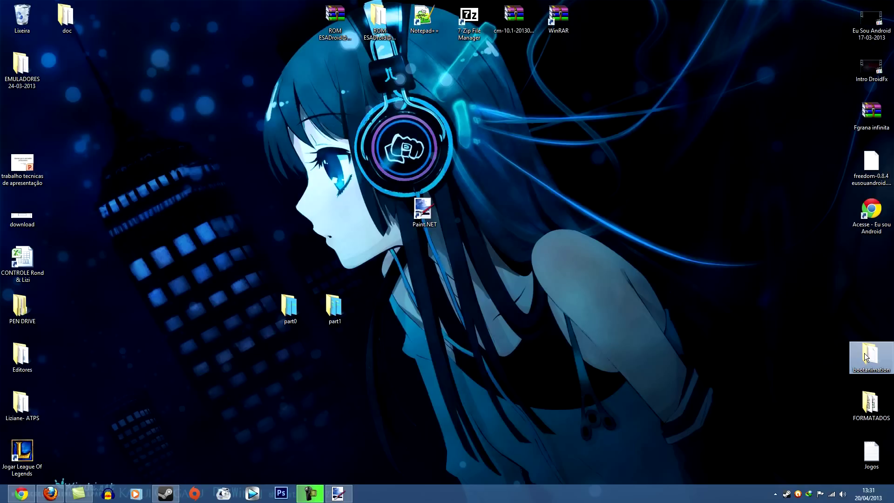
{"action": "double_click", "coordinate": [864, 358]}
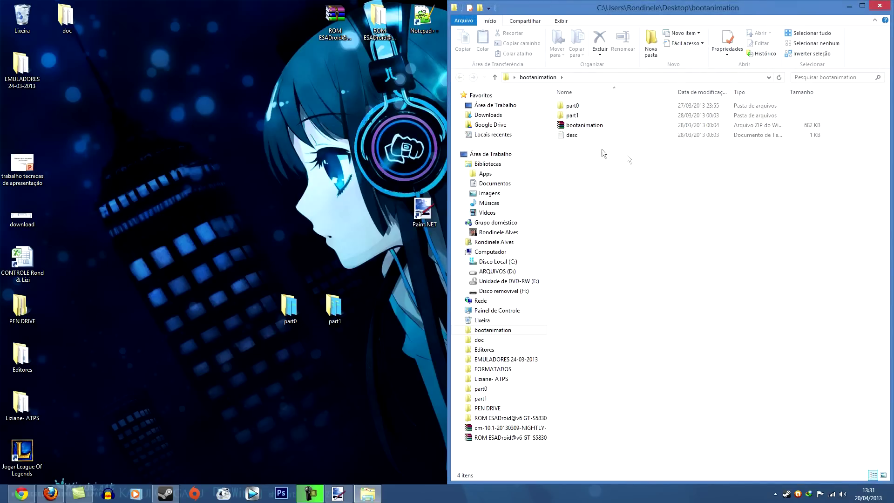
{"action": "left_click_drag", "start_coordinate": [573, 139], "coordinate": [291, 368]}
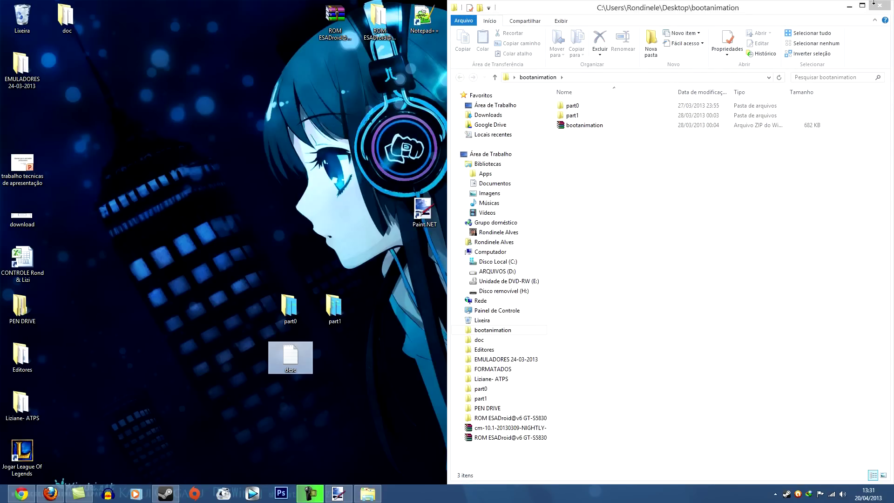
{"action": "left_click", "coordinate": [882, 7]}
{"action": "left_click_drag", "start_coordinate": [291, 359], "coordinate": [351, 364]}
{"action": "double_click", "coordinate": [286, 358]}
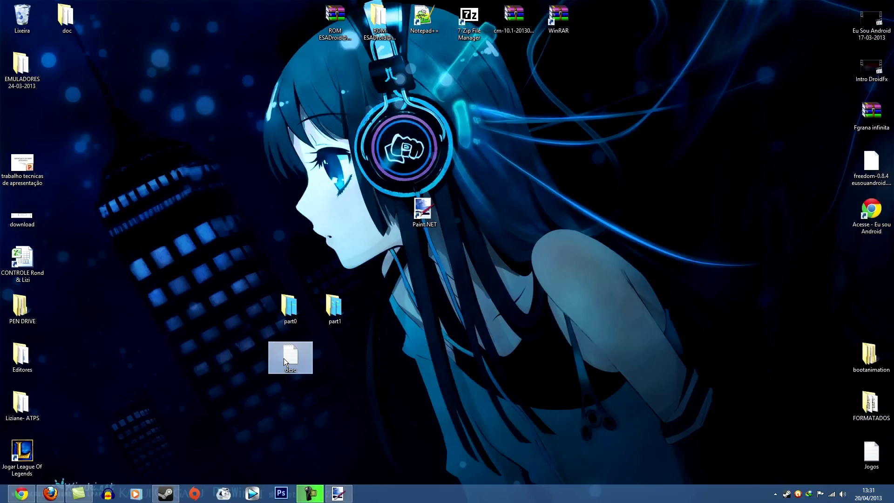
{"action": "key", "text": "super+Left"}
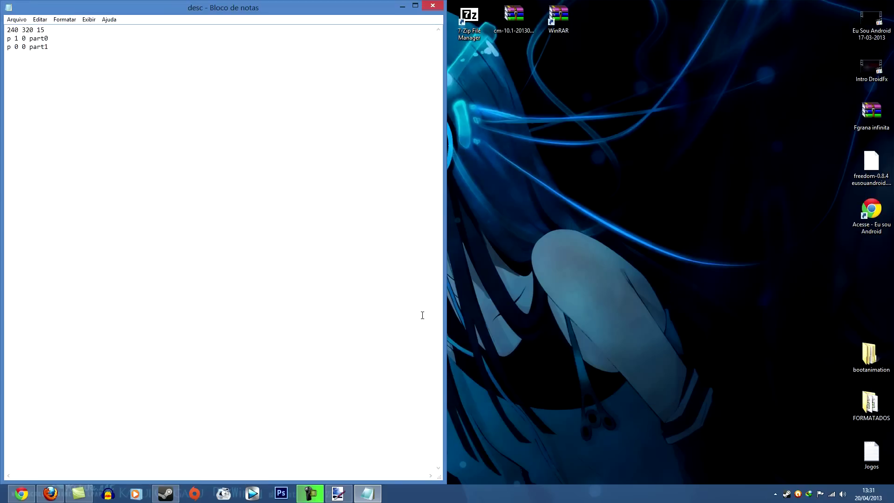
Create a new text document on the desktop and open it in Notepad alongside the desc file
{"action": "right_click", "coordinate": [624, 319]}
{"action": "mouse_move", "coordinate": [665, 424]}
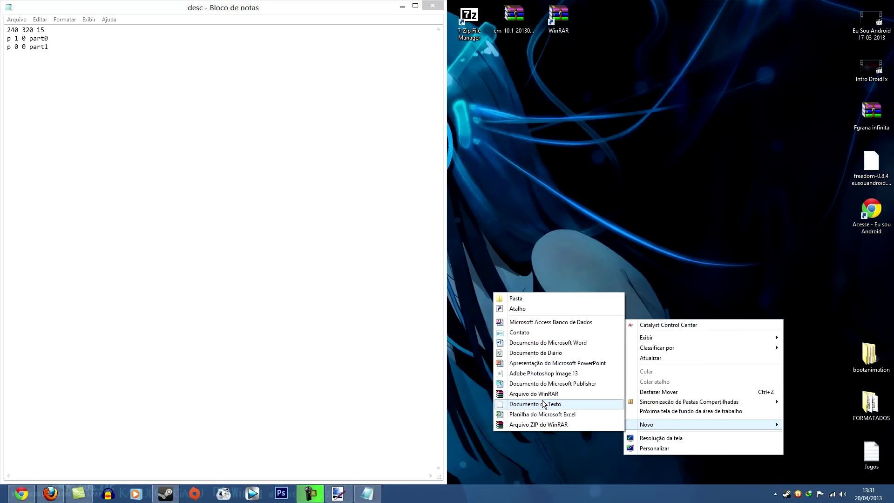
{"action": "left_click", "coordinate": [542, 400]}
{"action": "key", "text": "Return"}
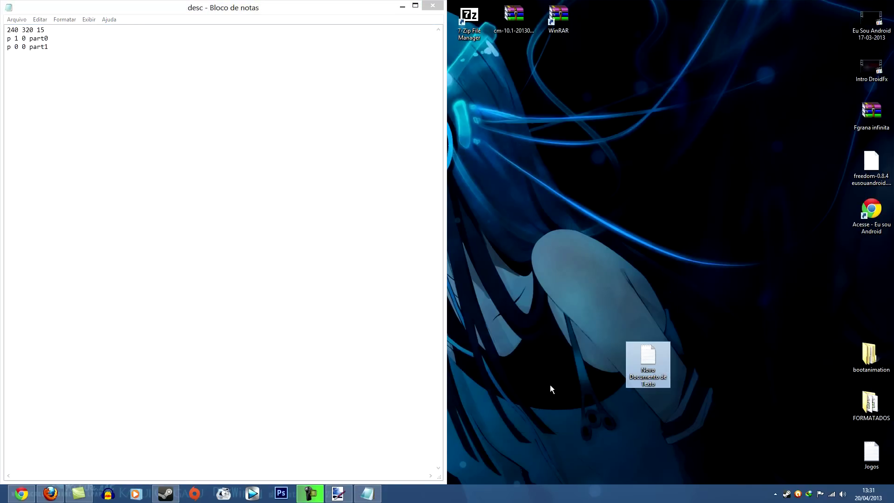
{"action": "key", "text": "Return"}
{"action": "key", "text": "super+Right"}
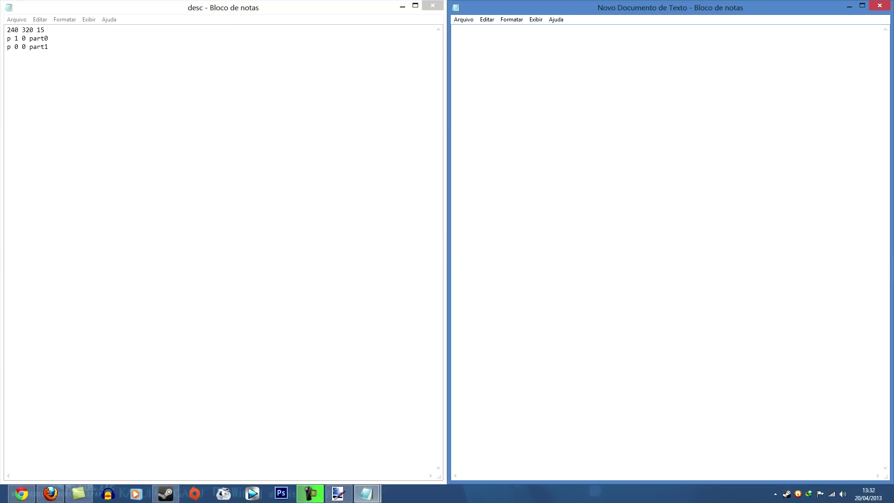
{"action": "type", "text": "540 960"}
{"action": "key", "text": "BackSpace"}
{"action": "key", "text": "BackSpace"}
{"action": "key", "text": "BackSpace"}
{"action": "key", "text": "BackSpace"}
{"action": "key", "text": "BackSpace"}
{"action": "key", "text": "BackSpace"}
{"action": "key", "text": "BackSpace"}
Write three lines in the new document: "240 320 15", "p 1 0 part0" and "p 0 0 part1"
{"action": "type", "text": "240 320"}
{"action": "type", "text": "15"}
{"action": "type", "text": "P"}
{"action": "key", "text": "BackSpace"}
{"action": "type", "text": "p 1 0 part0"}
{"action": "key", "text": "Return"}
{"action": "type", "text": "p0"}
{"action": "key", "text": "BackSpace"}
{"action": "type", "text": "0 0"}
{"action": "type", "text": "part1"}
Close the reference desc file, then save the new text document and close it
{"action": "left_click", "coordinate": [432, 6]}
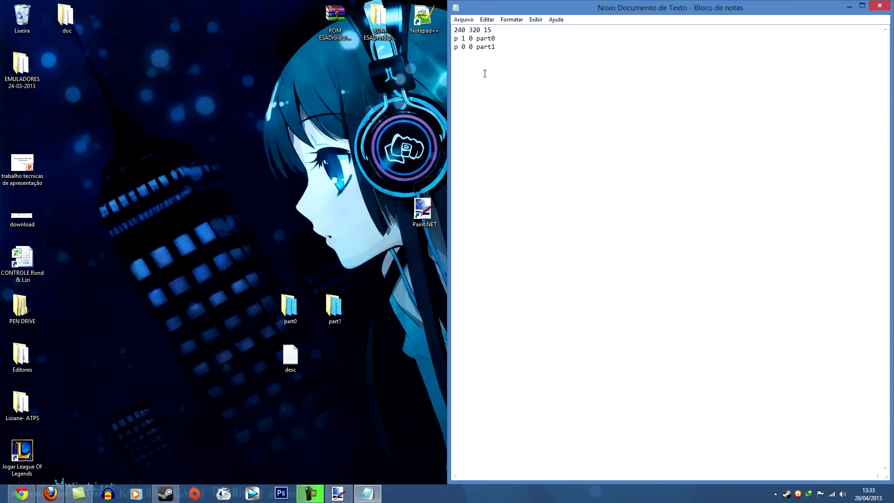
{"action": "left_click", "coordinate": [463, 19]}
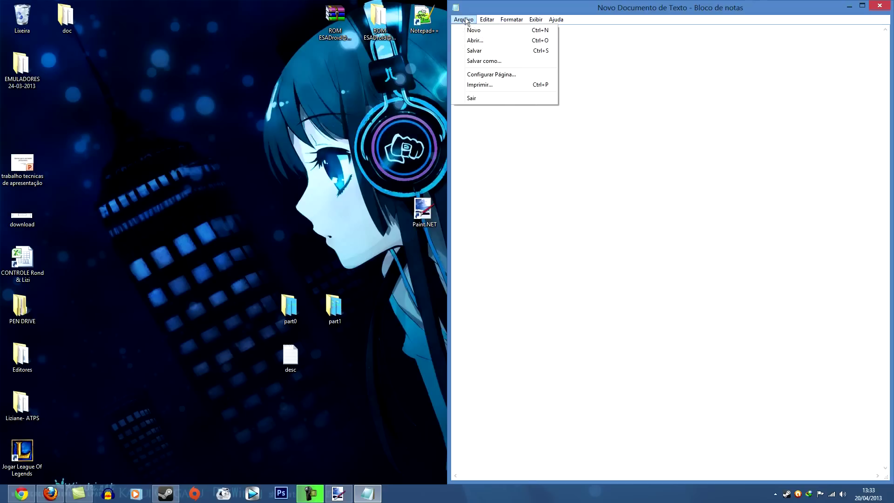
{"action": "left_click", "coordinate": [473, 51]}
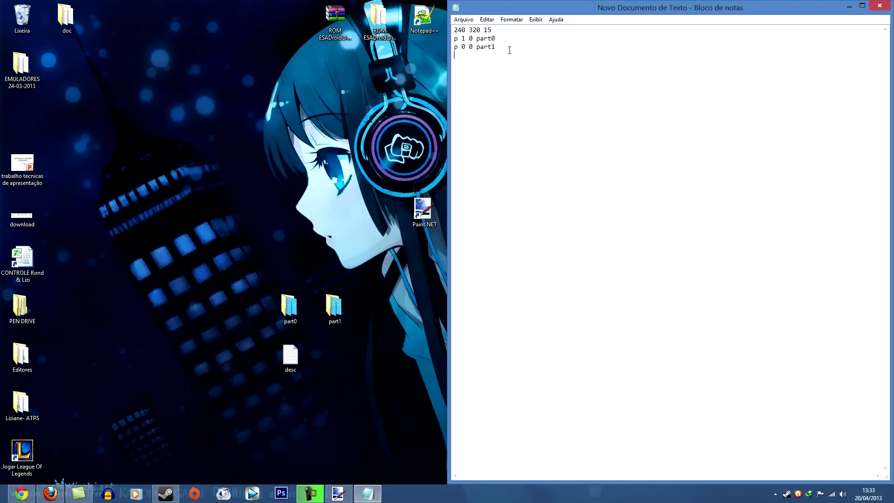
{"action": "left_click", "coordinate": [879, 5]}
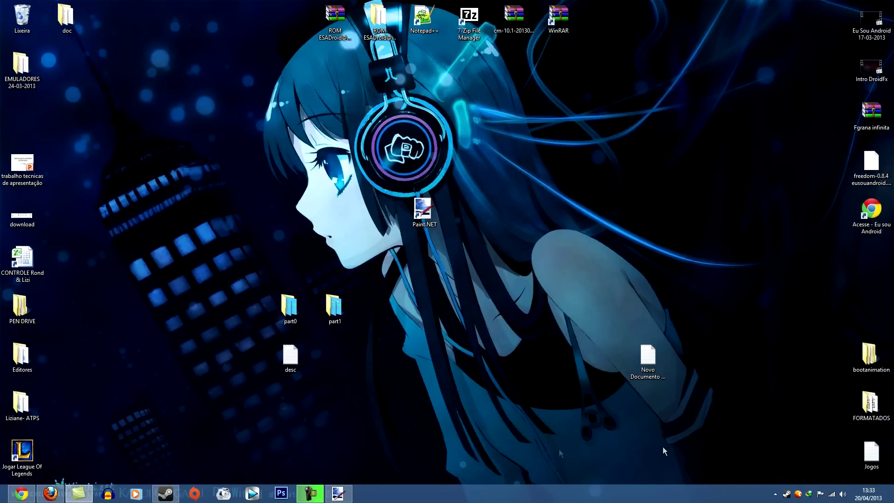
Put the original desc file back into the bootanimation folder and rename the new text document as desc
{"action": "left_click", "coordinate": [290, 357]}
{"action": "left_click_drag", "start_coordinate": [306, 368], "coordinate": [868, 360]}
{"action": "left_click", "coordinate": [652, 372]}
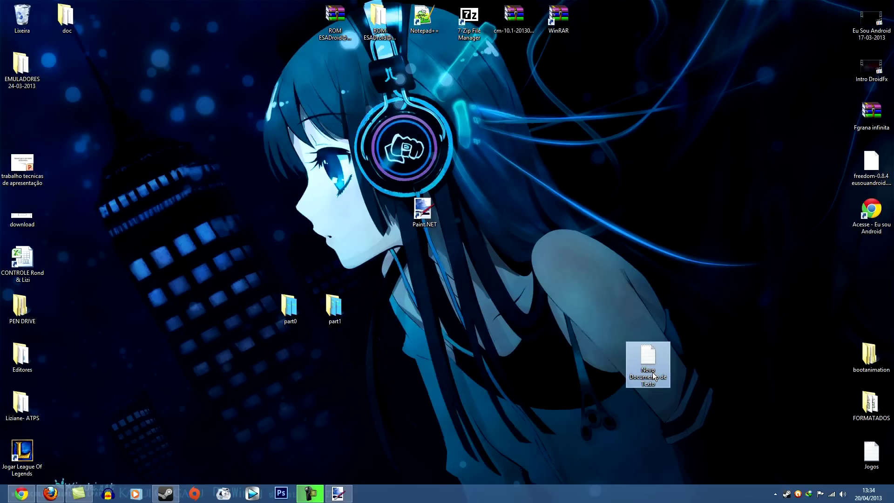
{"action": "left_click", "coordinate": [656, 371]}
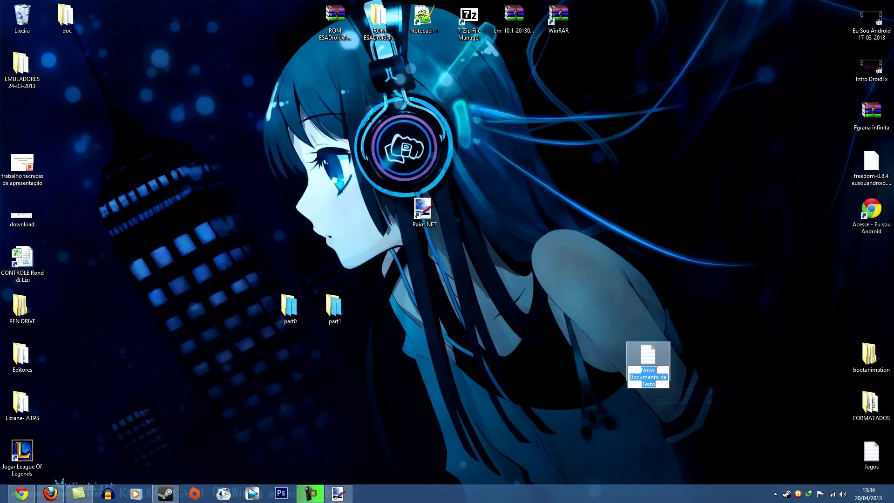
{"action": "type", "text": "desc"}
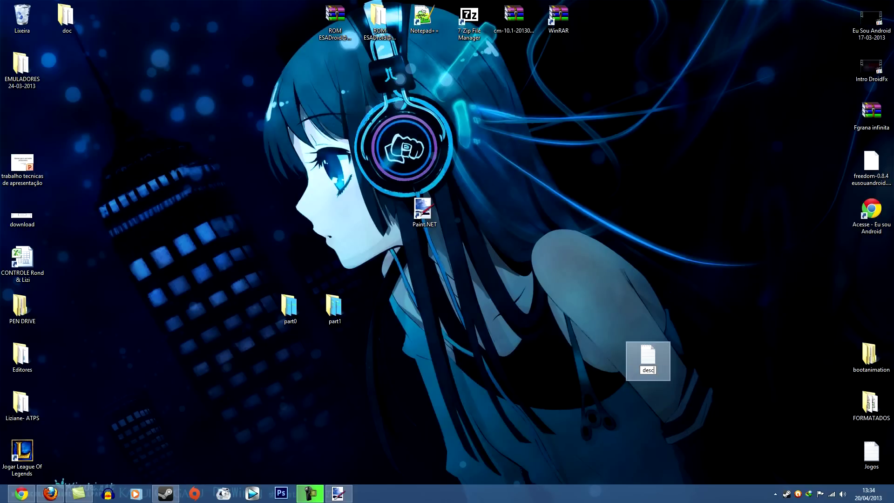
{"action": "key", "text": "Return"}
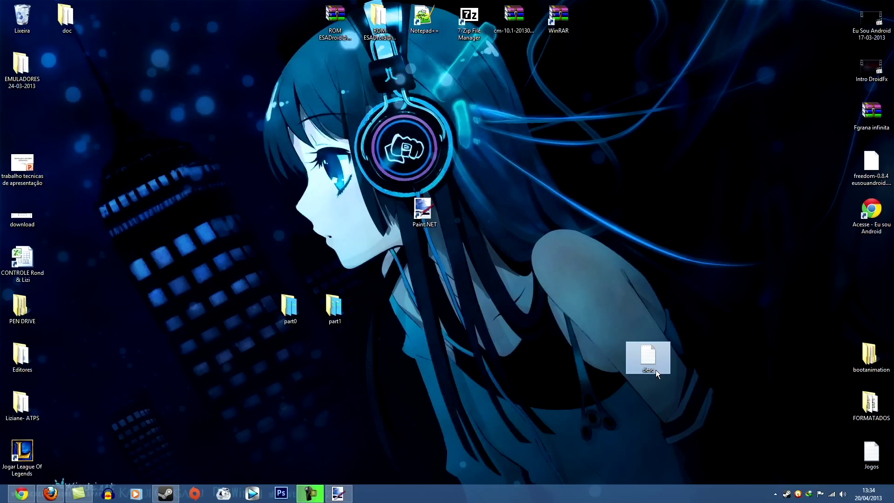
Place the desc file below the part1 folder and move the Paint.NET shortcut next to the ROM archive icon
{"action": "left_click_drag", "start_coordinate": [655, 369], "coordinate": [346, 374]}
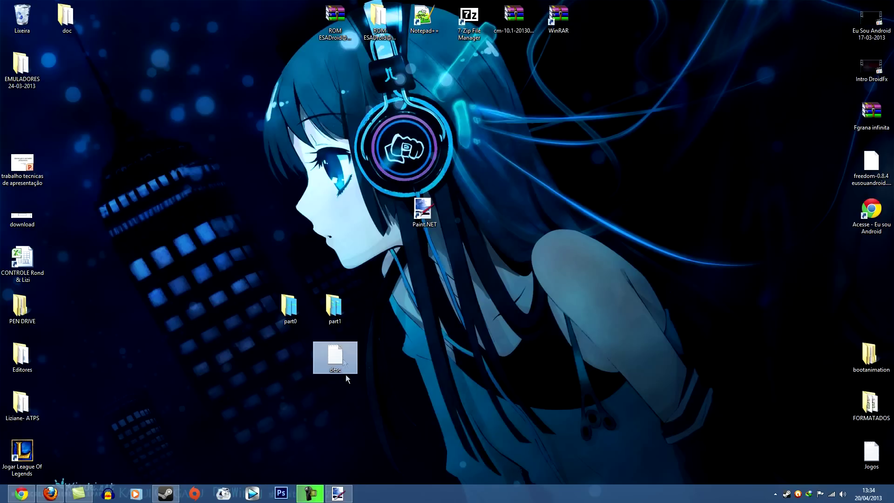
{"action": "left_click_drag", "start_coordinate": [252, 239], "coordinate": [342, 296]}
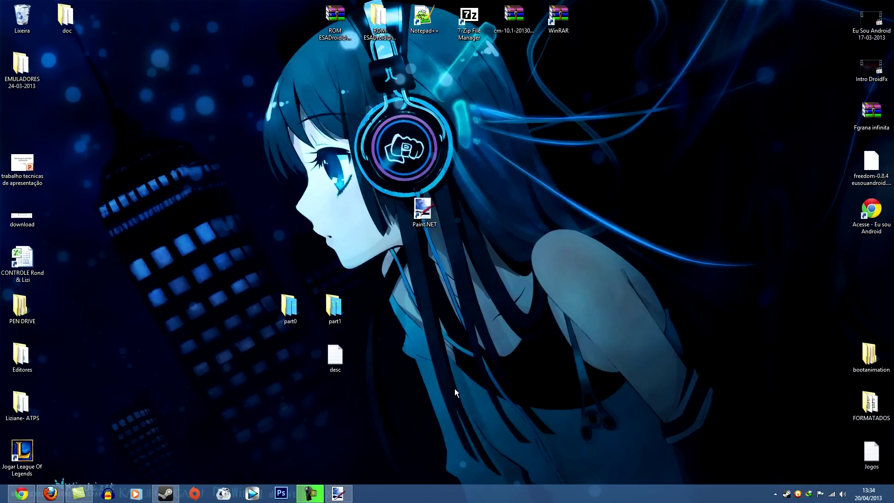
{"action": "mouse_move", "coordinate": [425, 210]}
{"action": "left_mouse_down"}
{"action": "mouse_move", "coordinate": [437, 213]}
{"action": "mouse_move", "coordinate": [354, 121]}
{"action": "mouse_move", "coordinate": [304, 26]}
{"action": "left_mouse_up"}
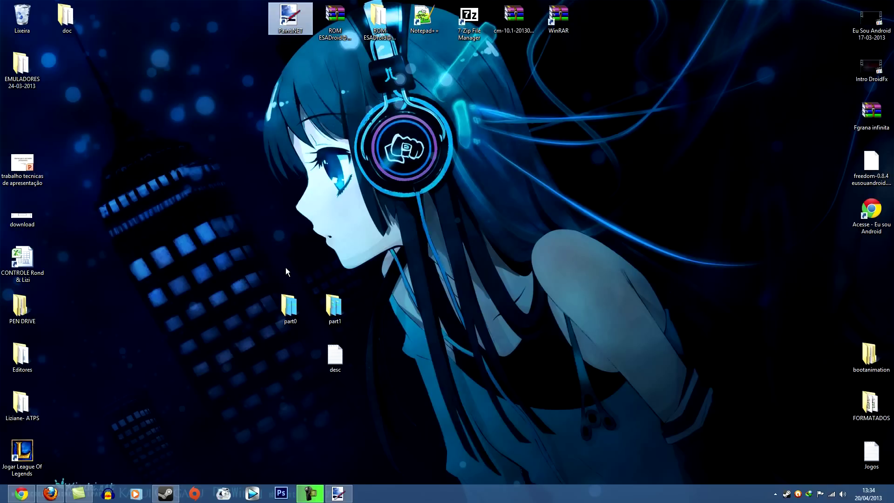
Archive the part0 and part1 folders together with desc as bootanimation in ZIP format, using the Armazenar compression method
{"action": "mouse_move", "coordinate": [266, 274]}
{"action": "left_mouse_down"}
{"action": "mouse_move", "coordinate": [298, 284]}
{"action": "mouse_move", "coordinate": [385, 378]}
{"action": "left_mouse_up"}
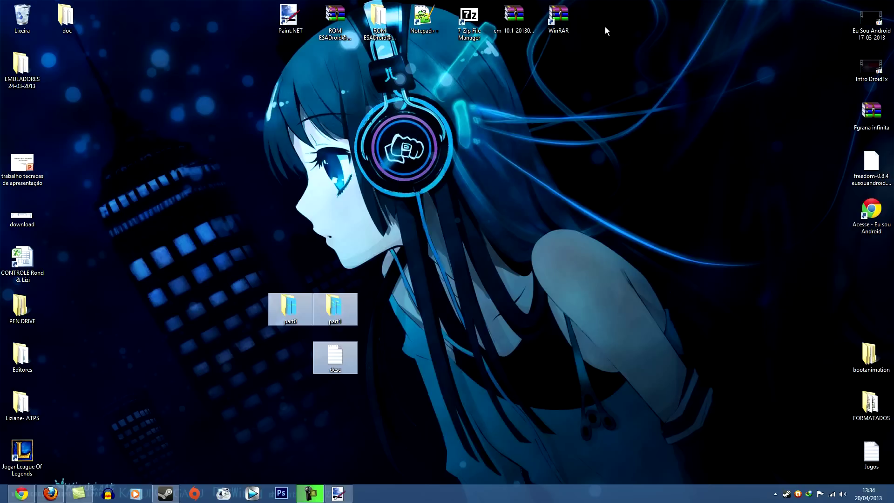
{"action": "left_click", "coordinate": [245, 264]}
{"action": "left_click_drag", "start_coordinate": [245, 264], "coordinate": [398, 372]}
{"action": "right_click", "coordinate": [337, 310]}
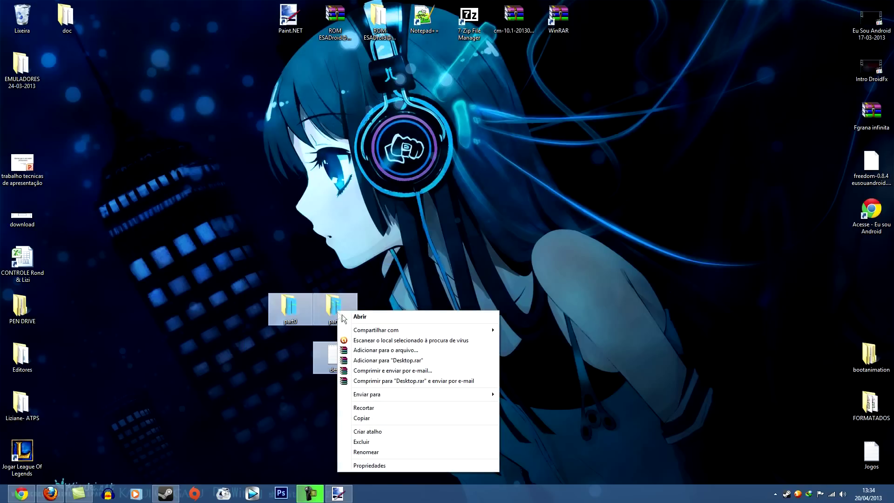
{"action": "left_click", "coordinate": [373, 348]}
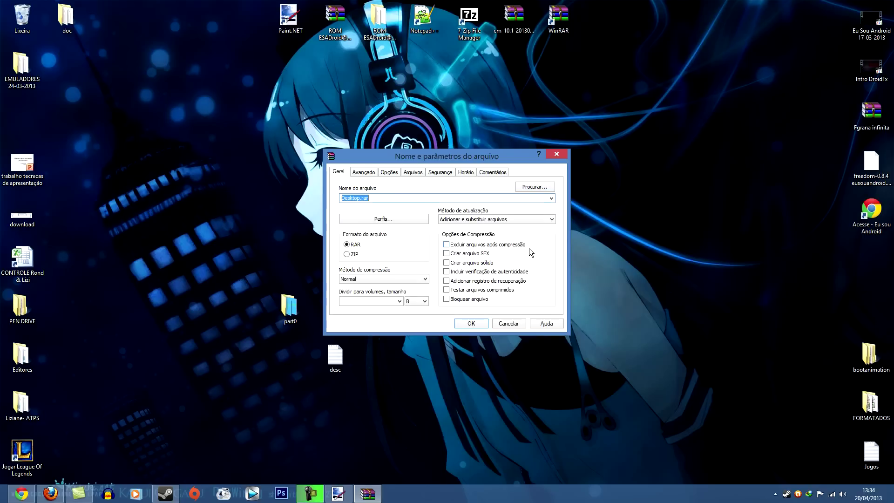
{"action": "type", "text": "bootanimation"}
{"action": "left_click", "coordinate": [347, 254]}
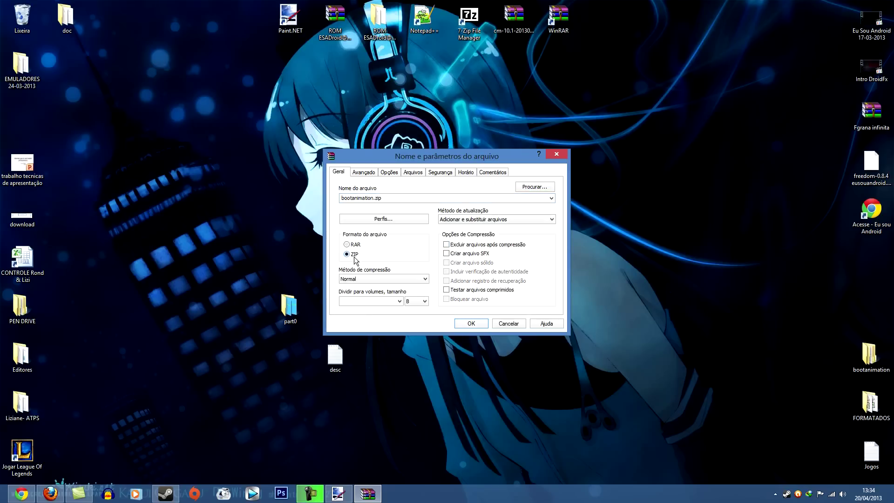
{"action": "left_click", "coordinate": [415, 278]}
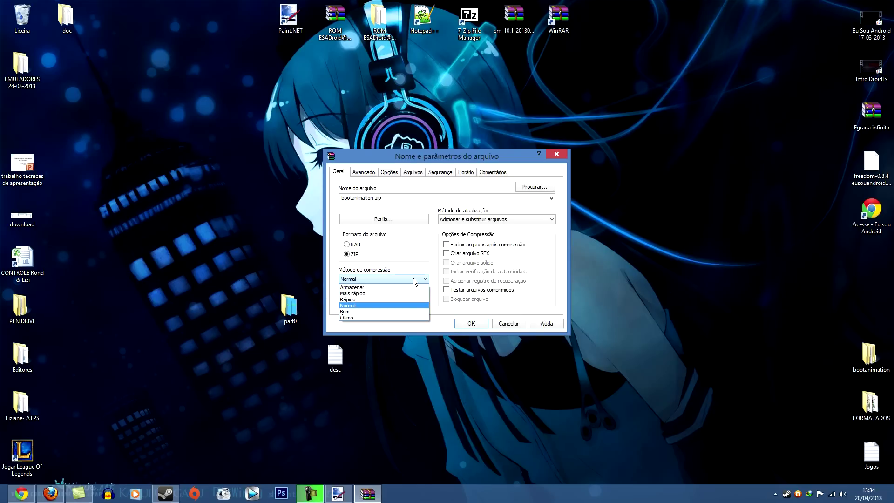
{"action": "left_click", "coordinate": [352, 287]}
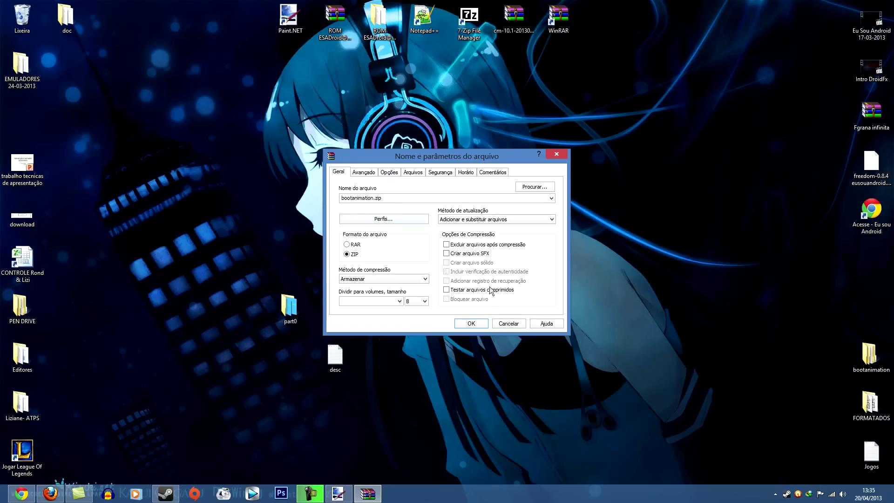
{"action": "left_click", "coordinate": [478, 324]}
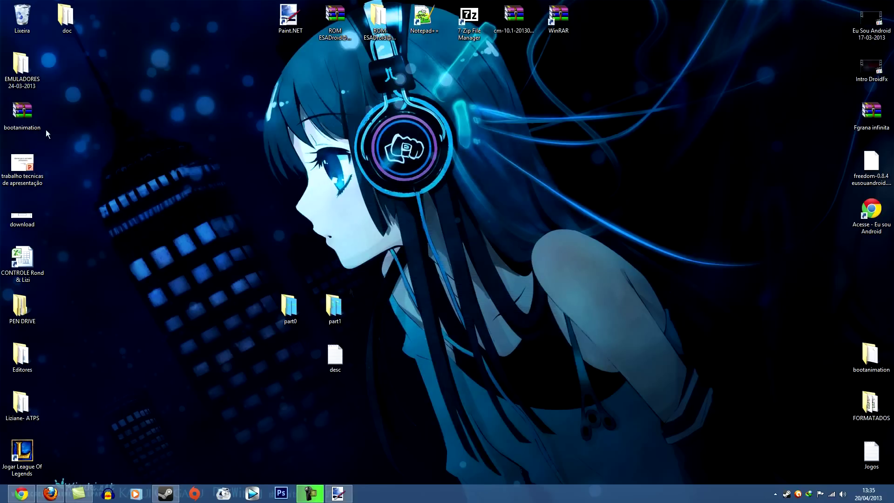
Move the bootanimation archive beside the part1 folder and open its contents to inspect the part1 images
{"action": "left_click_drag", "start_coordinate": [23, 111], "coordinate": [402, 287]}
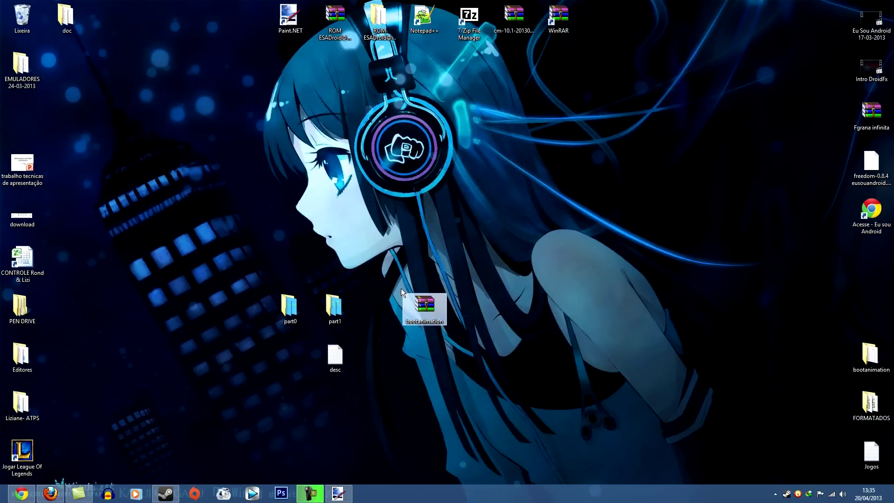
{"action": "key", "text": "Return"}
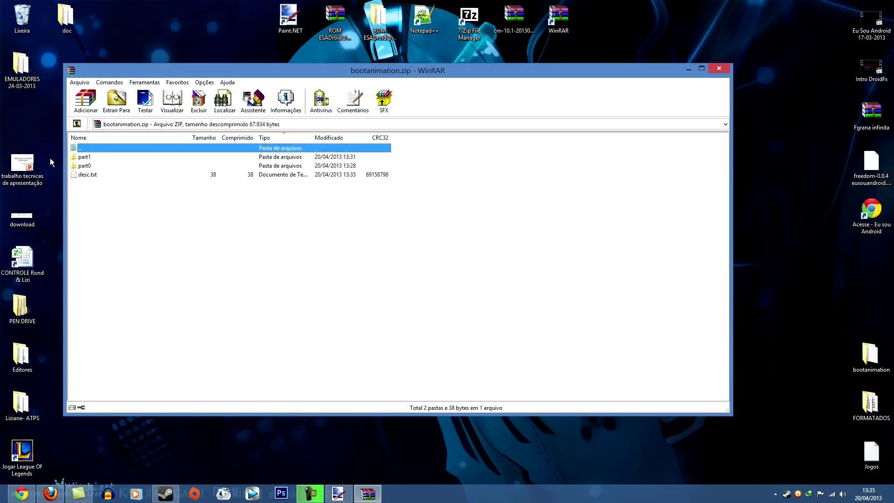
{"action": "double_click", "coordinate": [92, 156]}
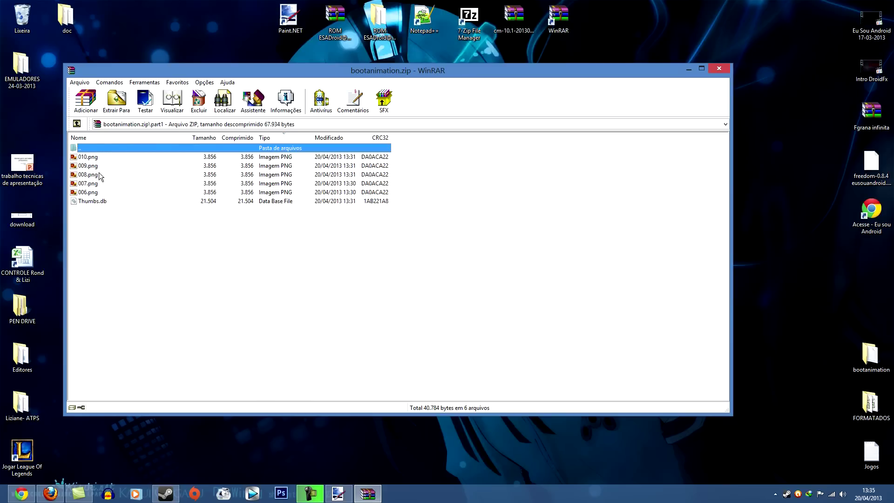
Delete Thumbs.db from the part1 folder inside bootanimation.zip and return to the archive's root
{"action": "left_click", "coordinate": [106, 200]}
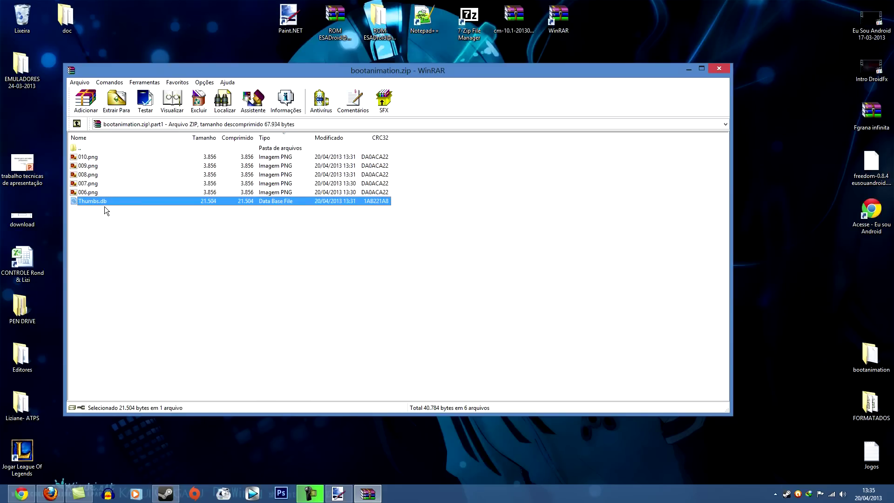
{"action": "key", "text": "Delete"}
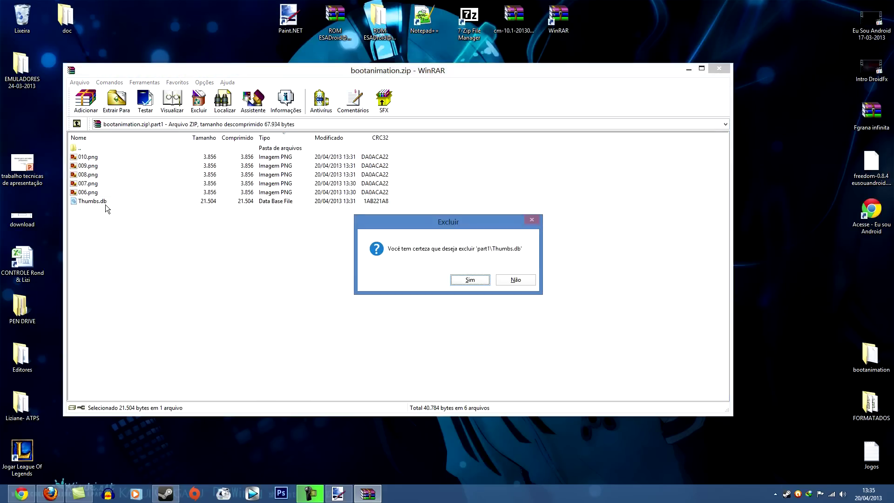
{"action": "key", "text": "Return"}
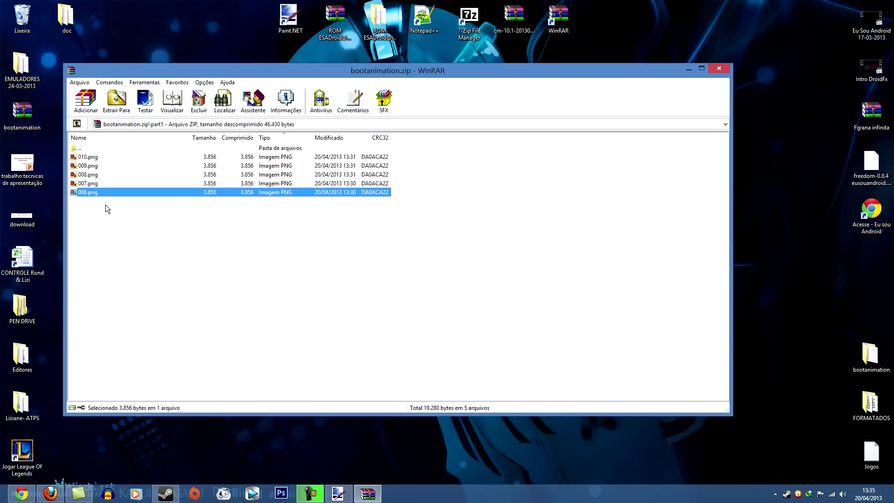
{"action": "key", "text": "BackSpace"}
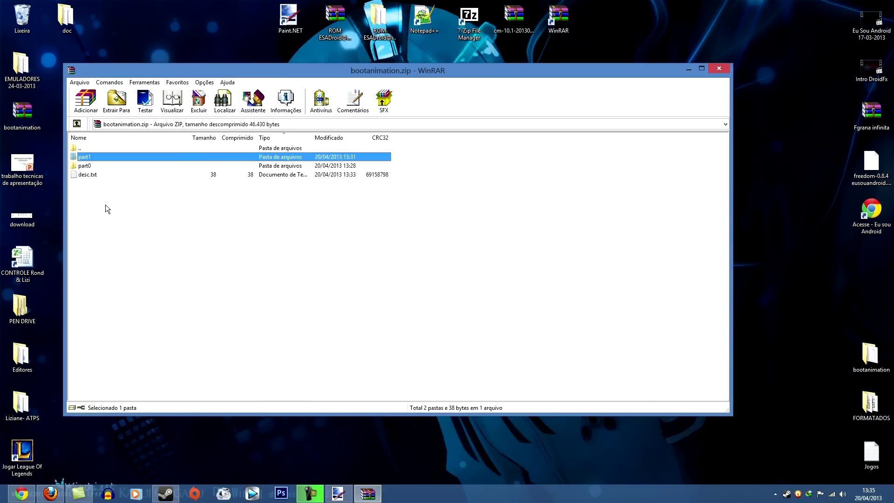
Delete Thumbs.db from the part0 folder inside bootanimation.zip and return to the archive's root
{"action": "left_click", "coordinate": [96, 168]}
{"action": "double_click", "coordinate": [95, 167]}
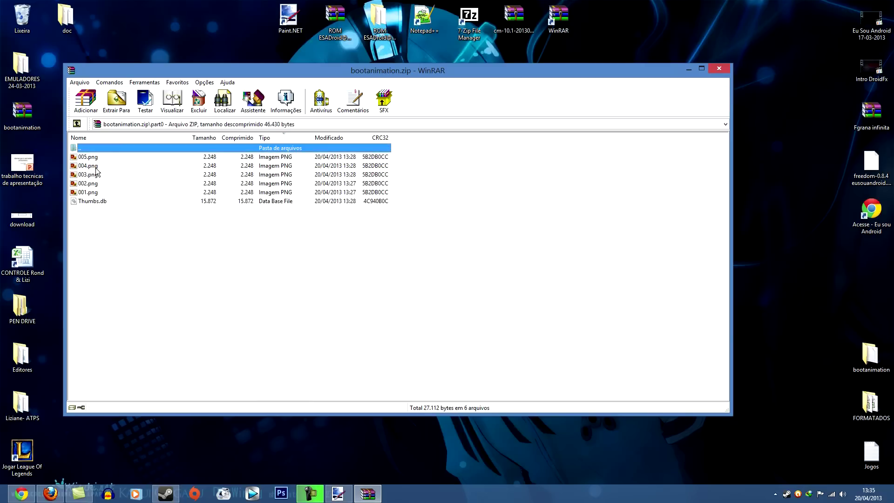
{"action": "left_click", "coordinate": [96, 202]}
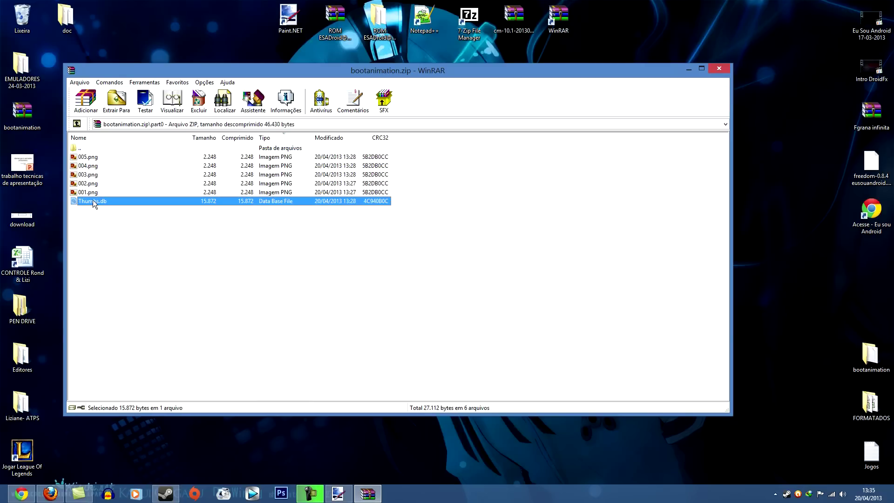
{"action": "key", "text": "Delete"}
{"action": "key", "text": "Return"}
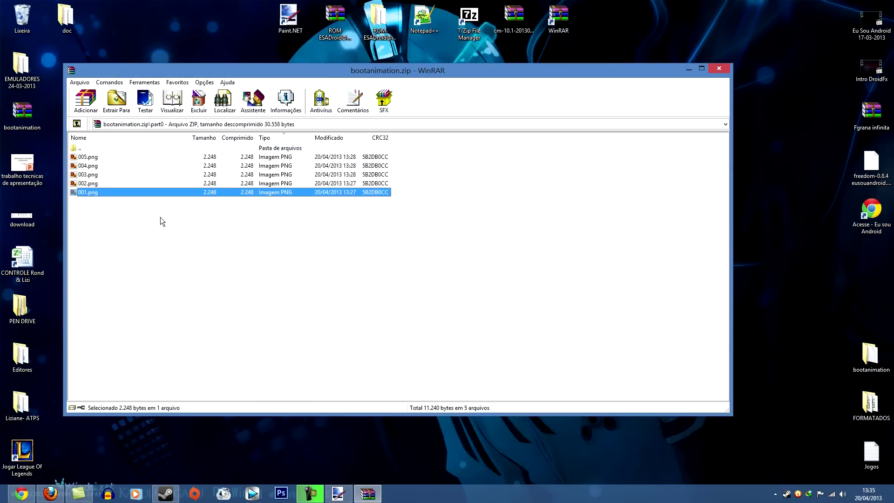
{"action": "left_click", "coordinate": [149, 226]}
{"action": "key", "text": "BackSpace"}
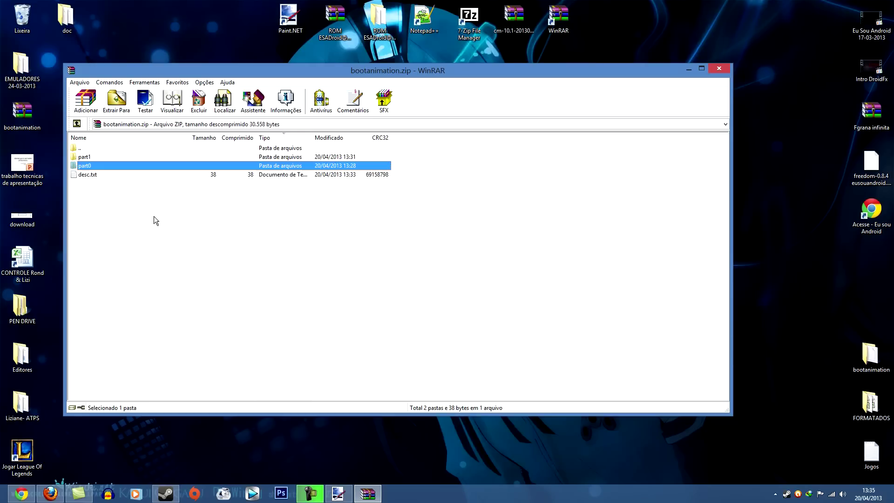
Check the contents of the part1 and part0 folders in bootanimation.zip and close the archive
{"action": "left_click", "coordinate": [87, 158]}
{"action": "double_click", "coordinate": [88, 159]}
{"action": "key", "text": "BackSpace"}
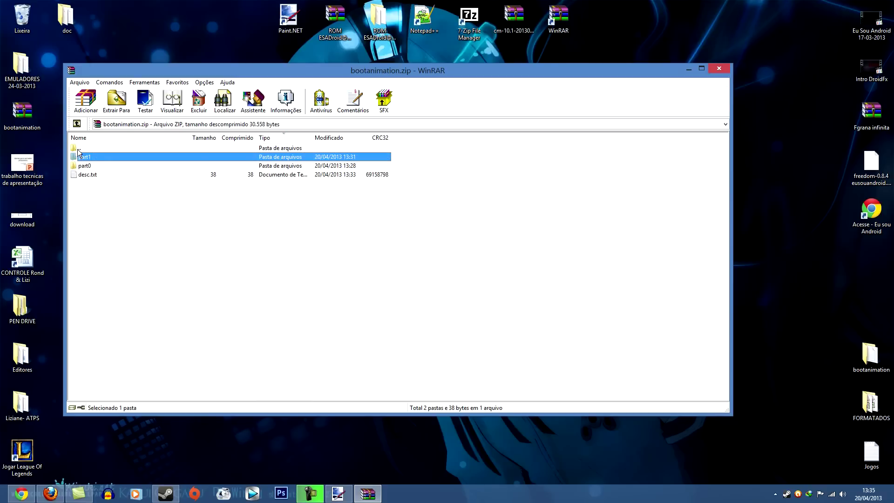
{"action": "double_click", "coordinate": [87, 166]}
{"action": "key", "text": "BackSpace"}
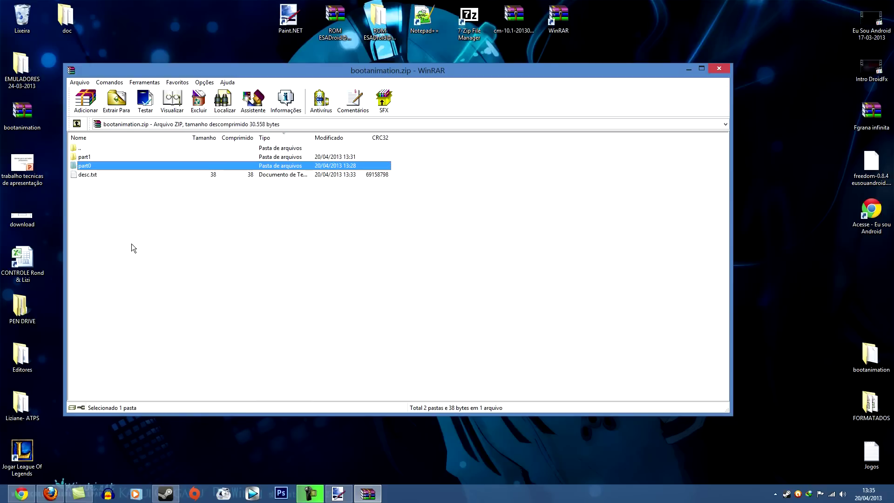
{"action": "left_click", "coordinate": [719, 69]}
Place the bootanimation archive to the lower right of desc and move the ROM ESADroid archive to an empty area of the desktop
{"action": "left_click_drag", "start_coordinate": [29, 110], "coordinate": [415, 314]}
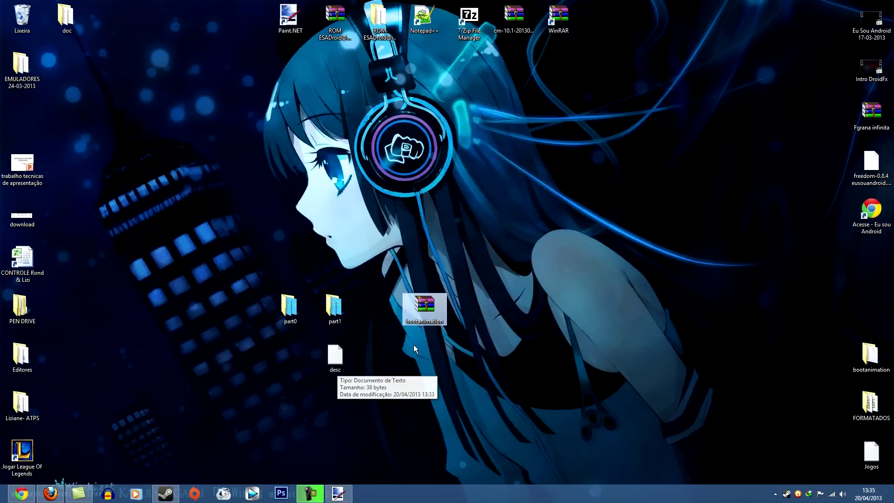
{"action": "left_click_drag", "start_coordinate": [431, 311], "coordinate": [409, 392]}
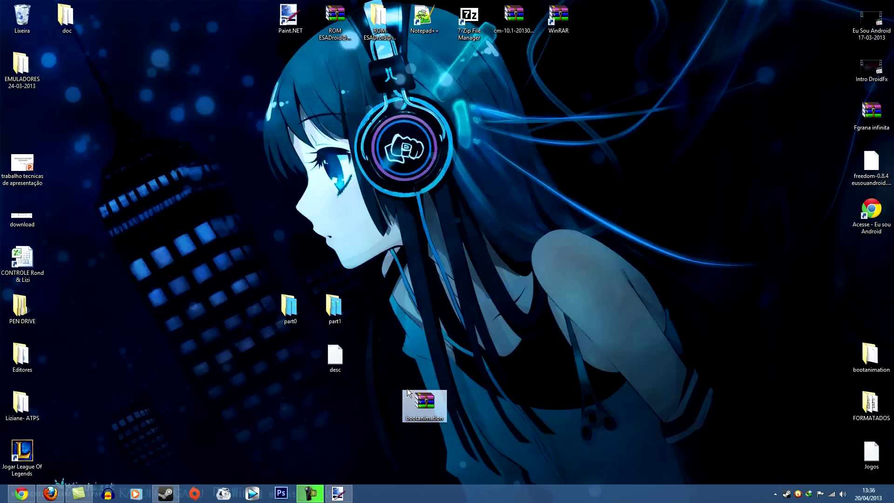
{"action": "left_click_drag", "start_coordinate": [345, 21], "coordinate": [621, 262]}
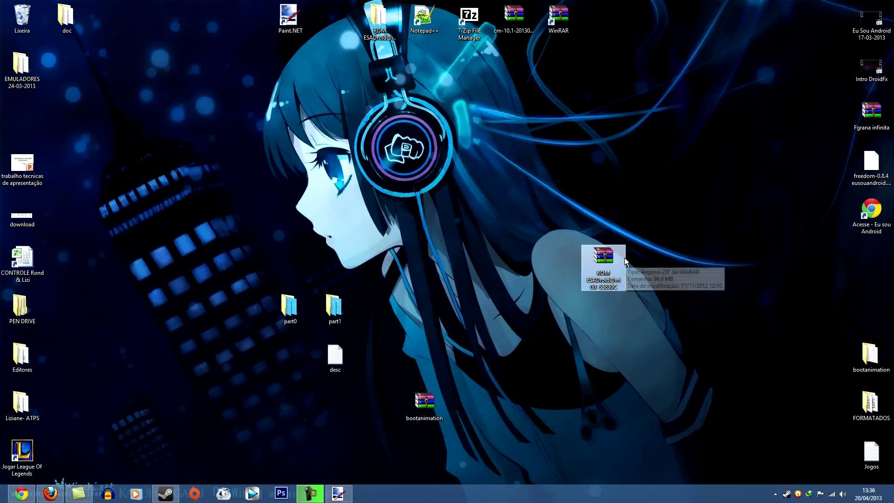
View the top-level contents of the ROM ESADroid archive and of the extracted ROM folder, closing each one
{"action": "double_click", "coordinate": [624, 260]}
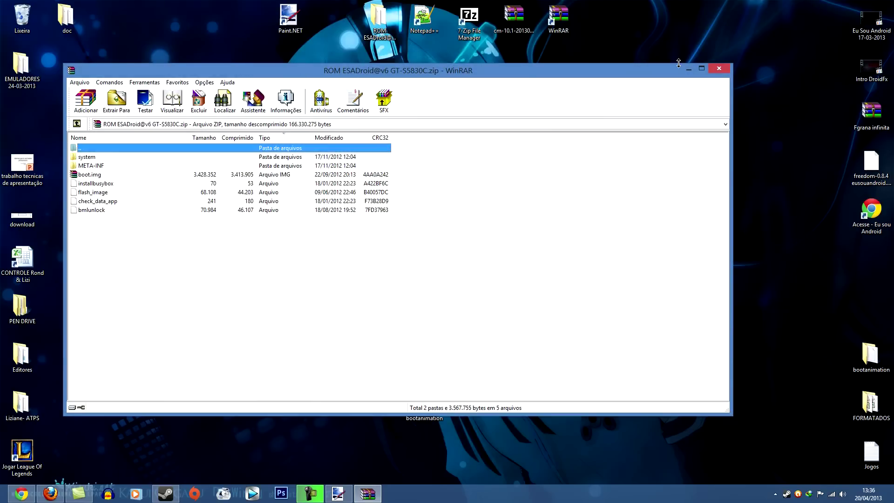
{"action": "left_click", "coordinate": [717, 68]}
{"action": "double_click", "coordinate": [379, 21]}
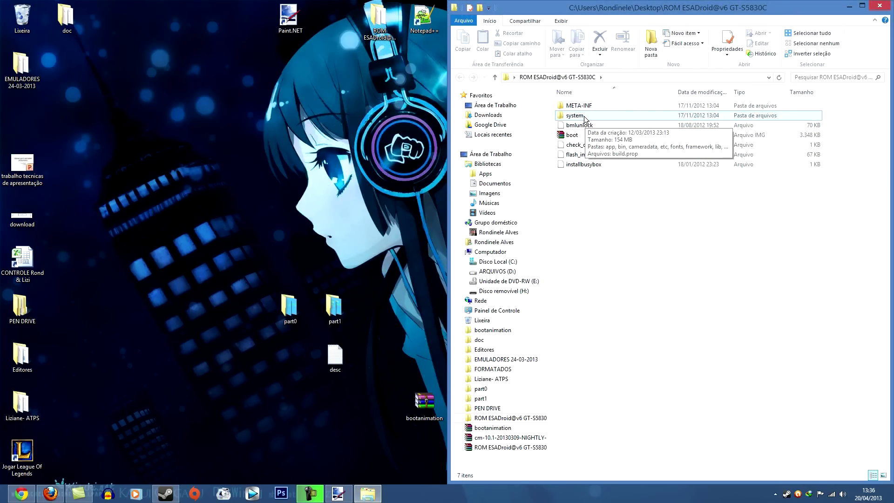
{"action": "left_click", "coordinate": [879, 5]}
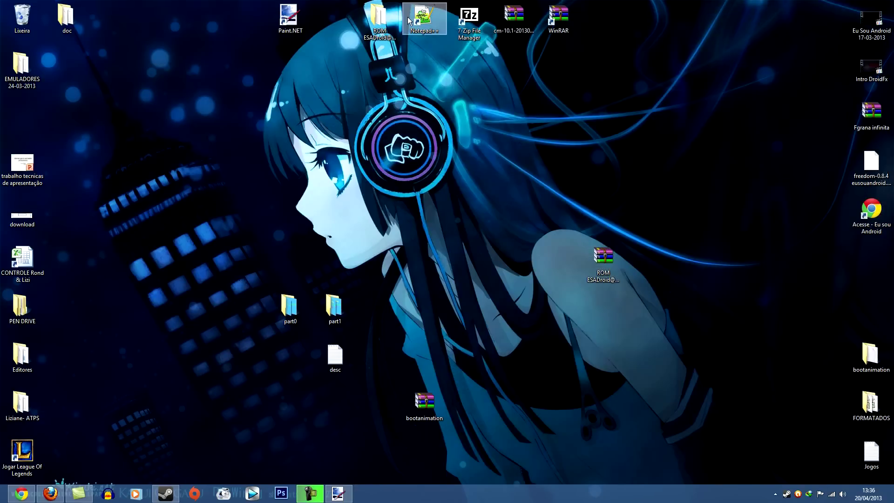
Move the bootanimation archive into the system\media folder of the extracted ROM ESADroid@v6 GT-S5830C folder and close the folder window
{"action": "double_click", "coordinate": [385, 20]}
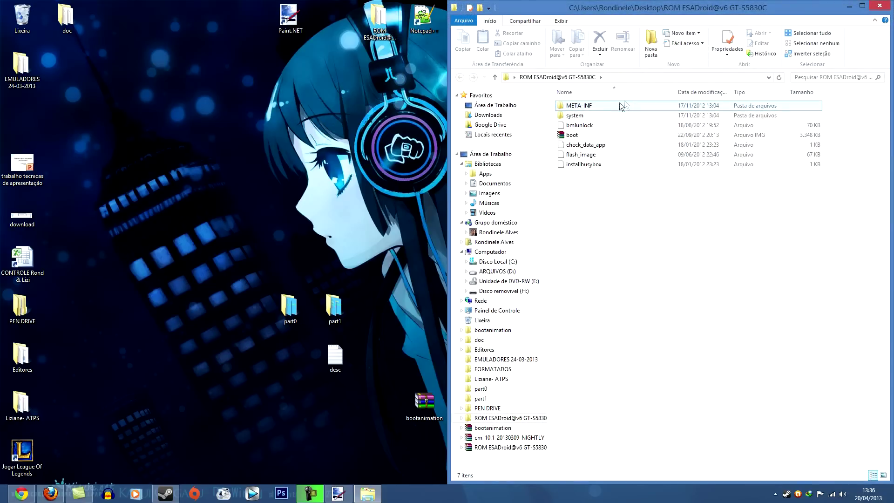
{"action": "double_click", "coordinate": [587, 115]}
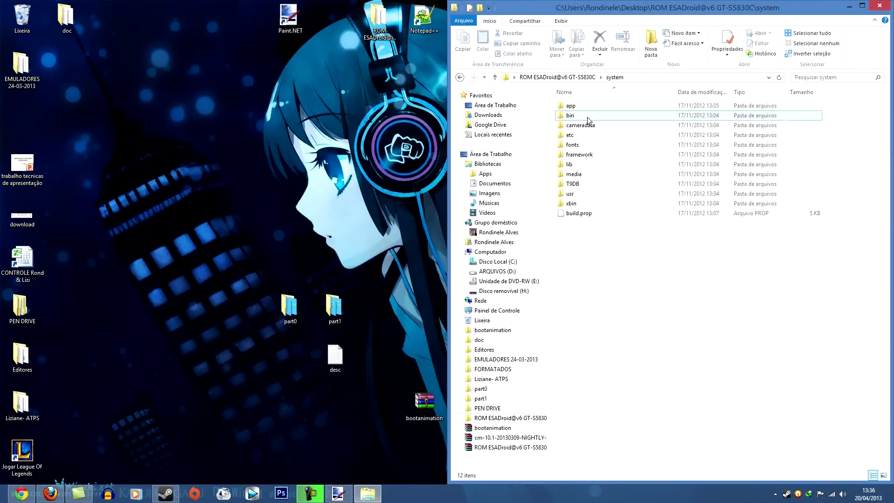
{"action": "double_click", "coordinate": [581, 173]}
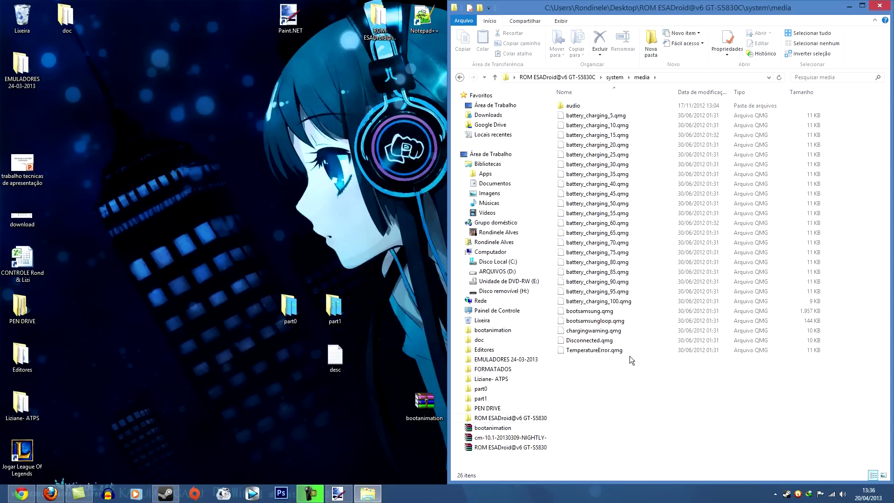
{"action": "double_click", "coordinate": [579, 108]}
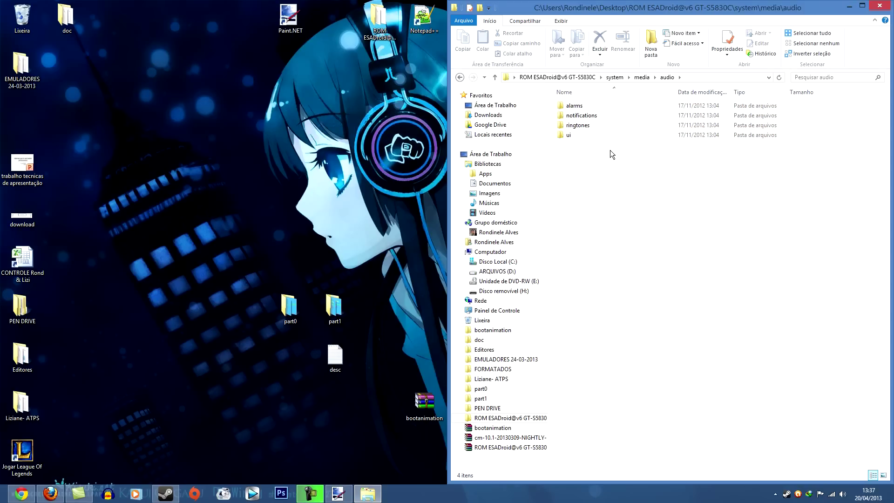
{"action": "key", "text": "BackSpace"}
{"action": "left_click_drag", "start_coordinate": [431, 403], "coordinate": [616, 436]}
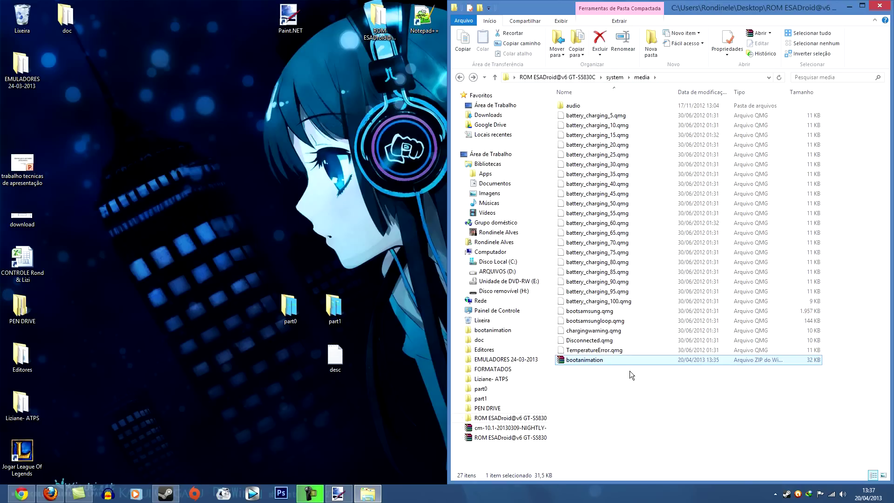
{"action": "left_click", "coordinate": [880, 5]}
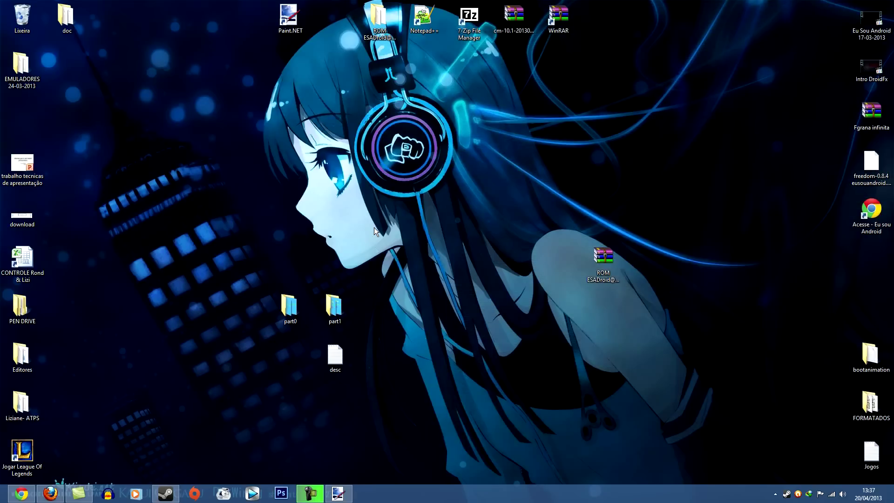
Select the desc text file on the desktop
{"action": "left_click", "coordinate": [321, 344]}
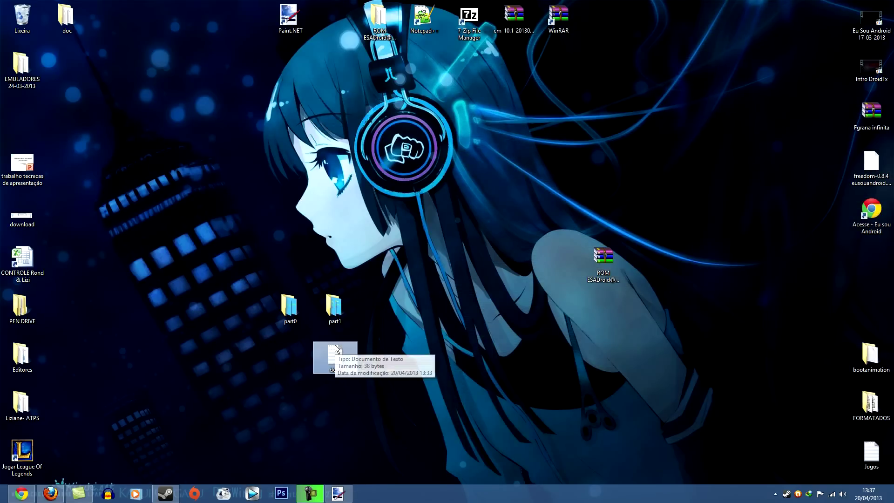